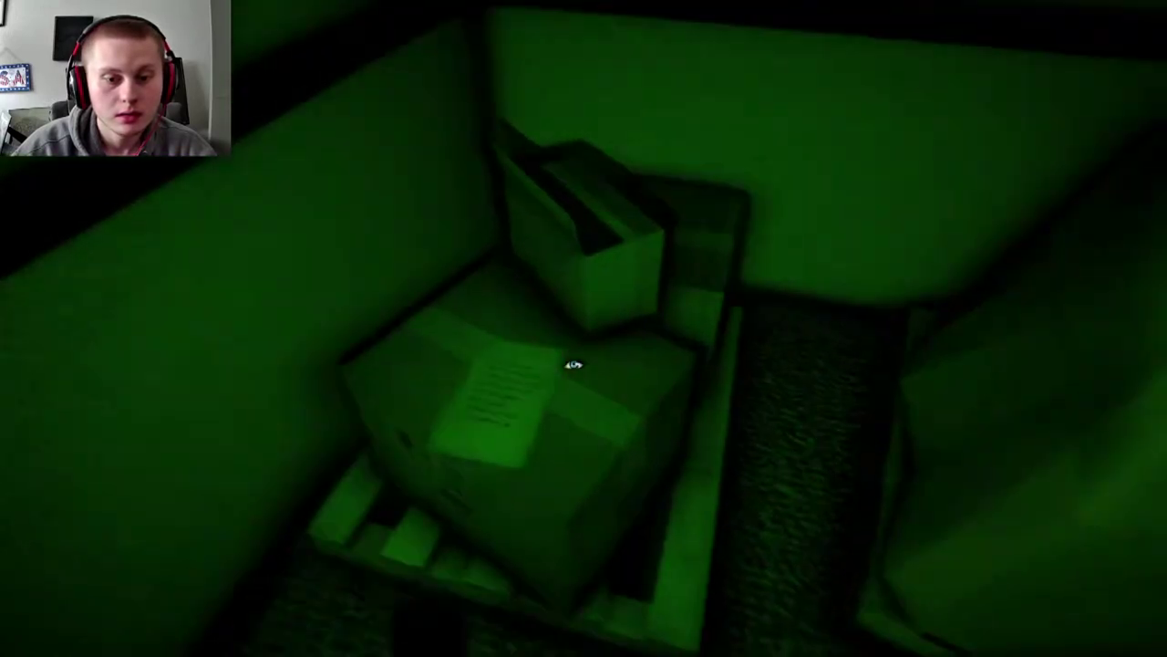
{"action": "left_click", "coordinate": [573, 365]}
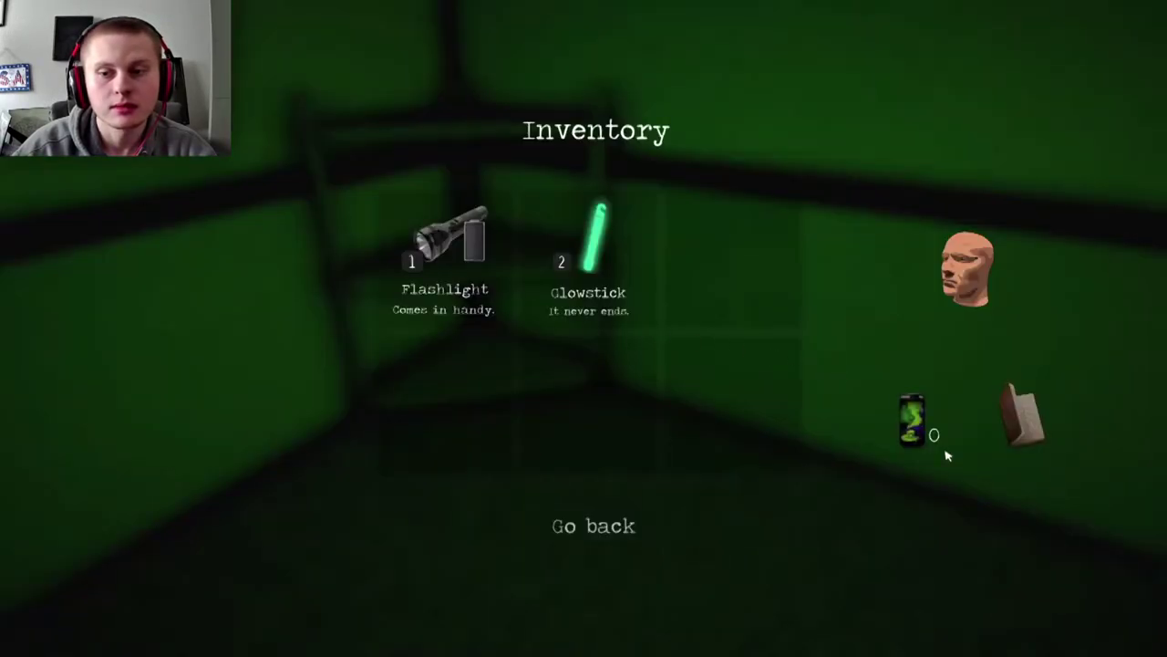
{"action": "left_click", "coordinate": [1008, 426]}
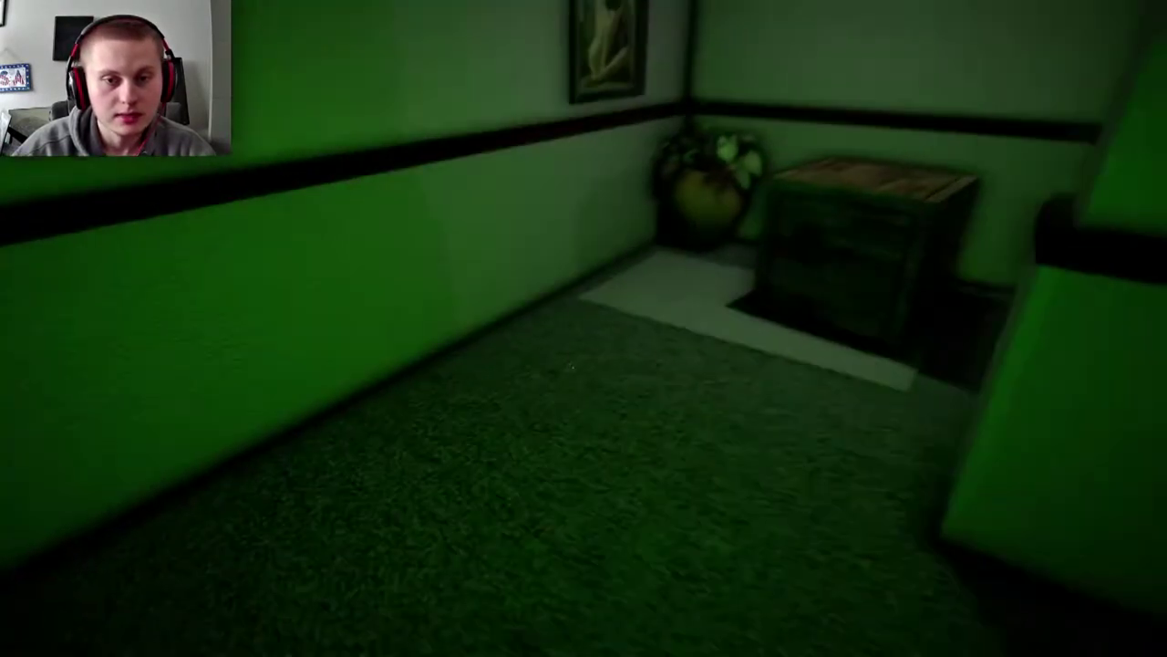
{"action": "key", "text": "w"}
{"action": "key", "text": "w"}
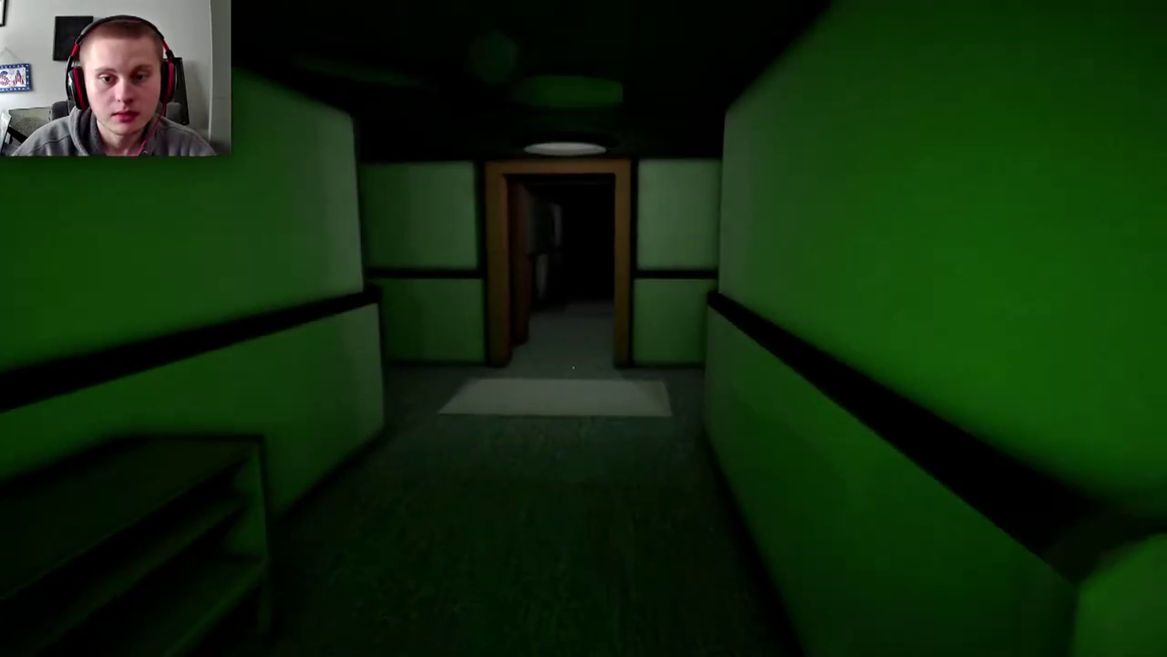
{"action": "key", "text": "w"}
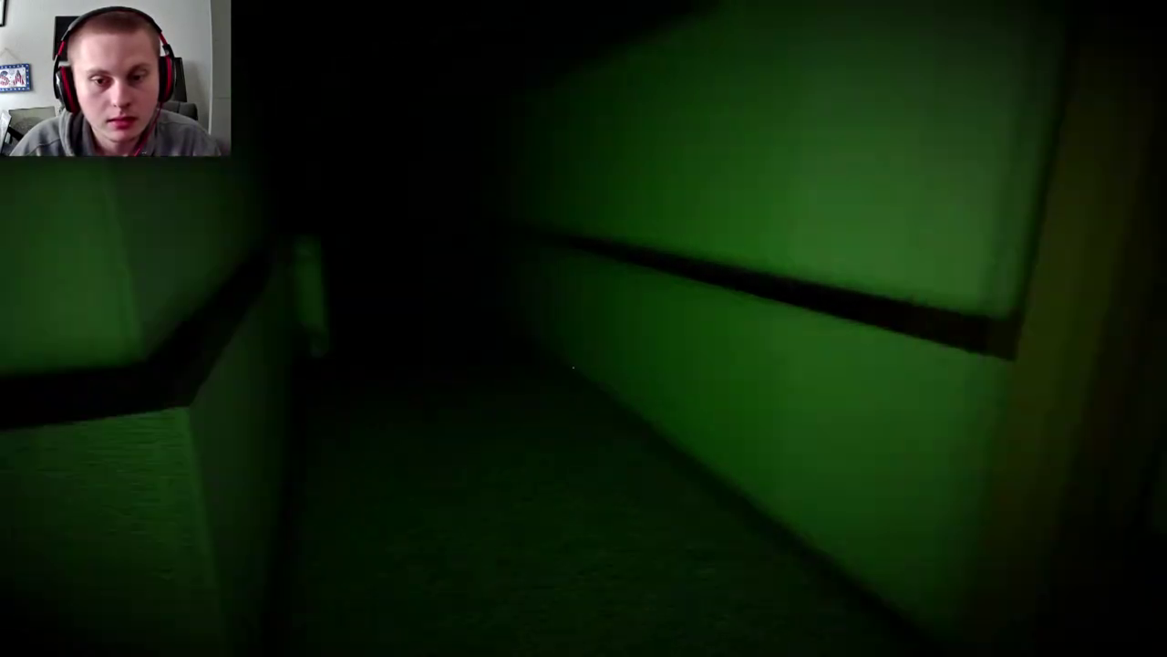
{"action": "key", "text": "w"}
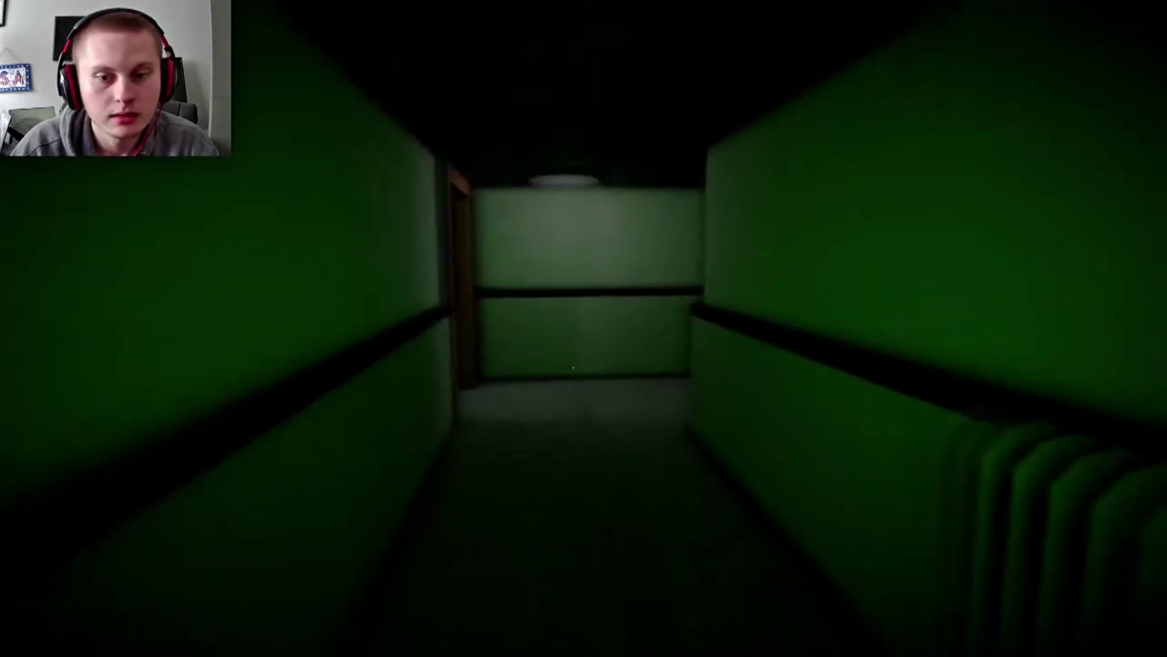
{"action": "key", "text": "w"}
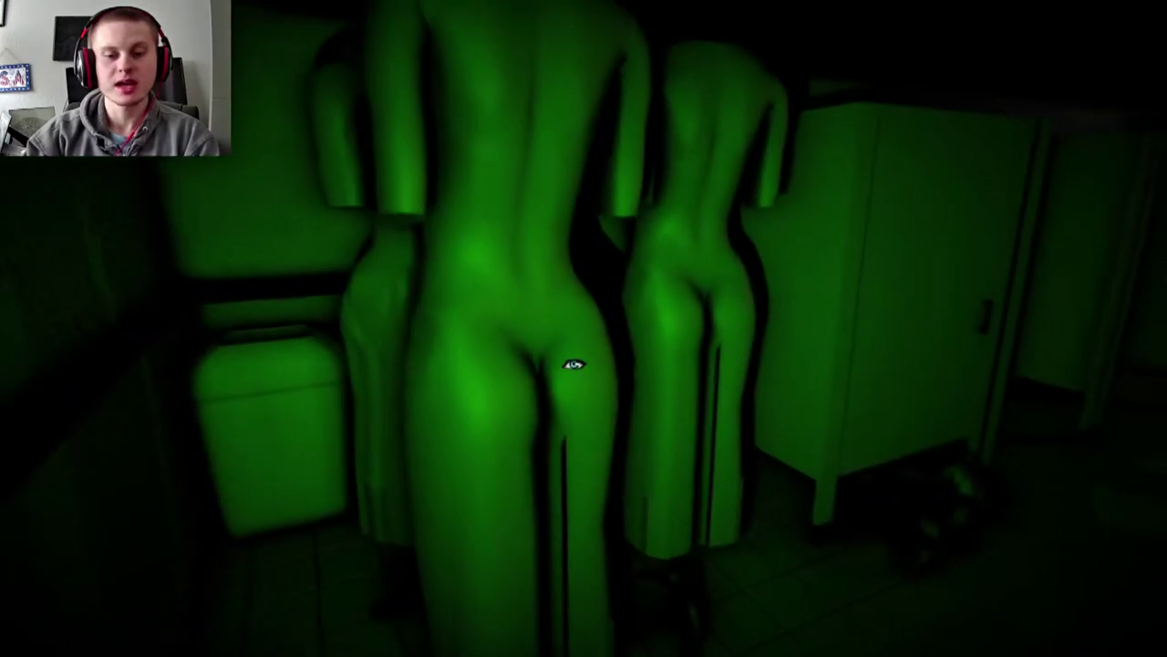
{"action": "key", "text": "Tab"}
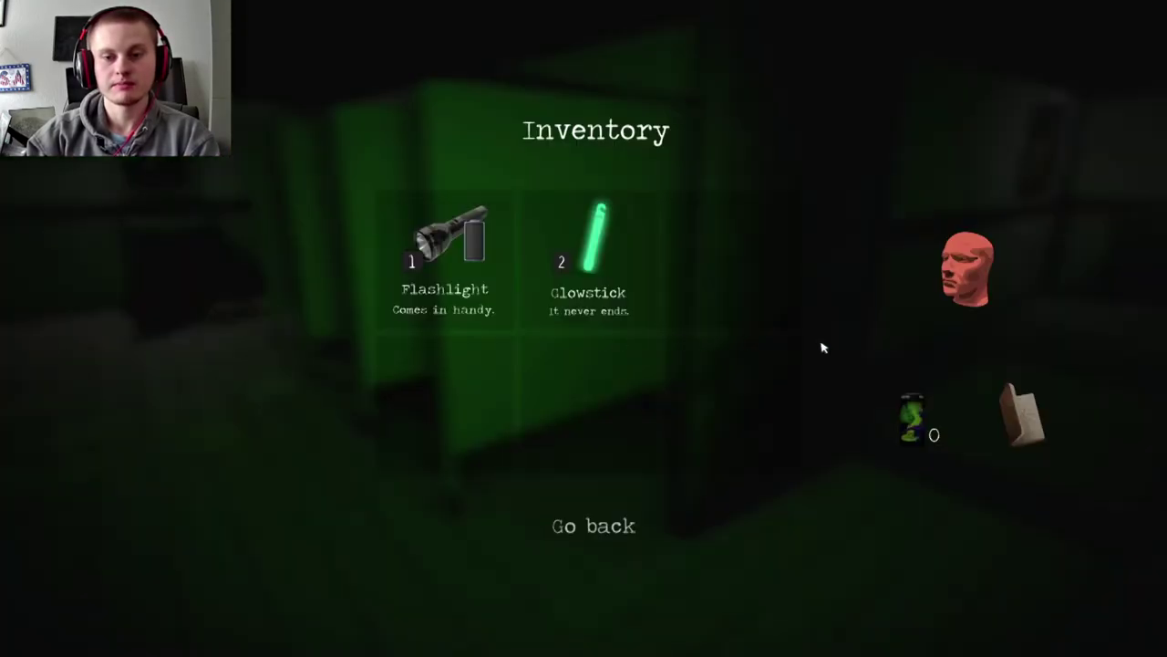
{"action": "left_click", "coordinate": [1045, 442]}
{"action": "key", "text": "Escape"}
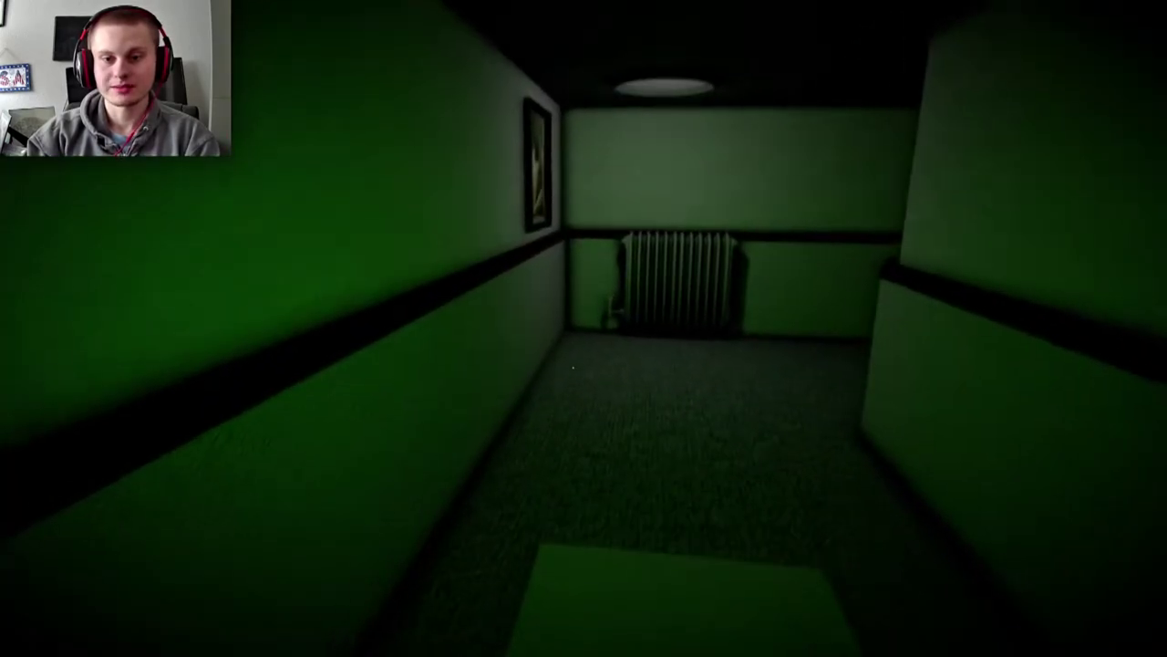
{"action": "left_click_drag", "start_coordinate": [584, 328], "coordinate": [365, 328]}
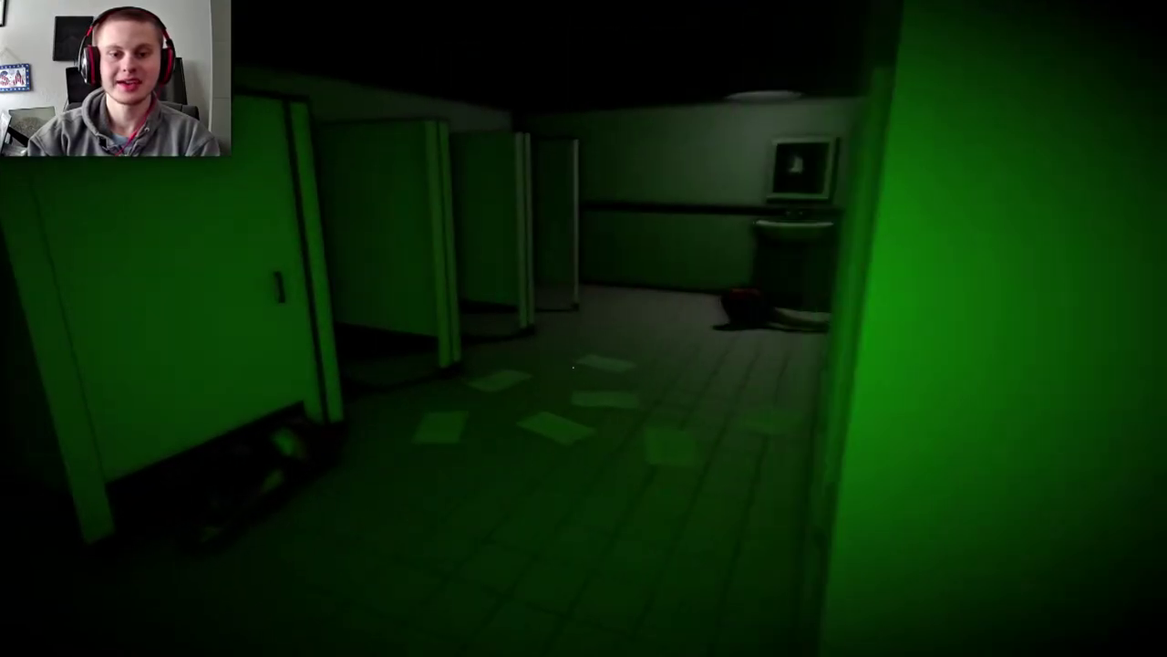
{"action": "key", "text": "w"}
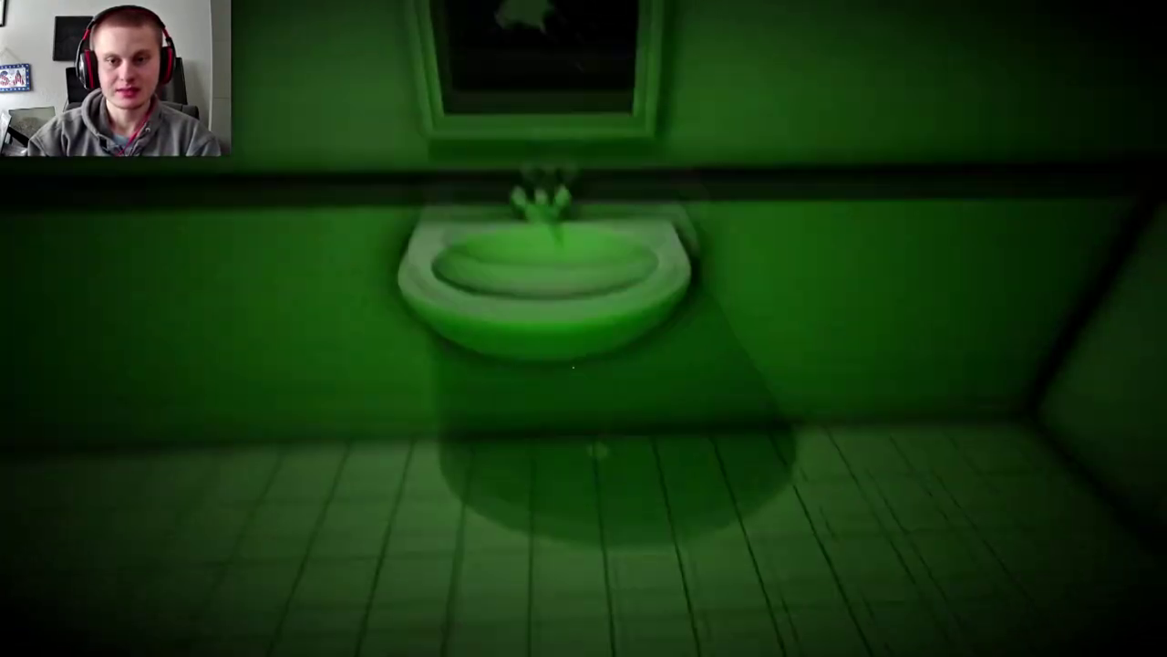
{"action": "key", "text": "w"}
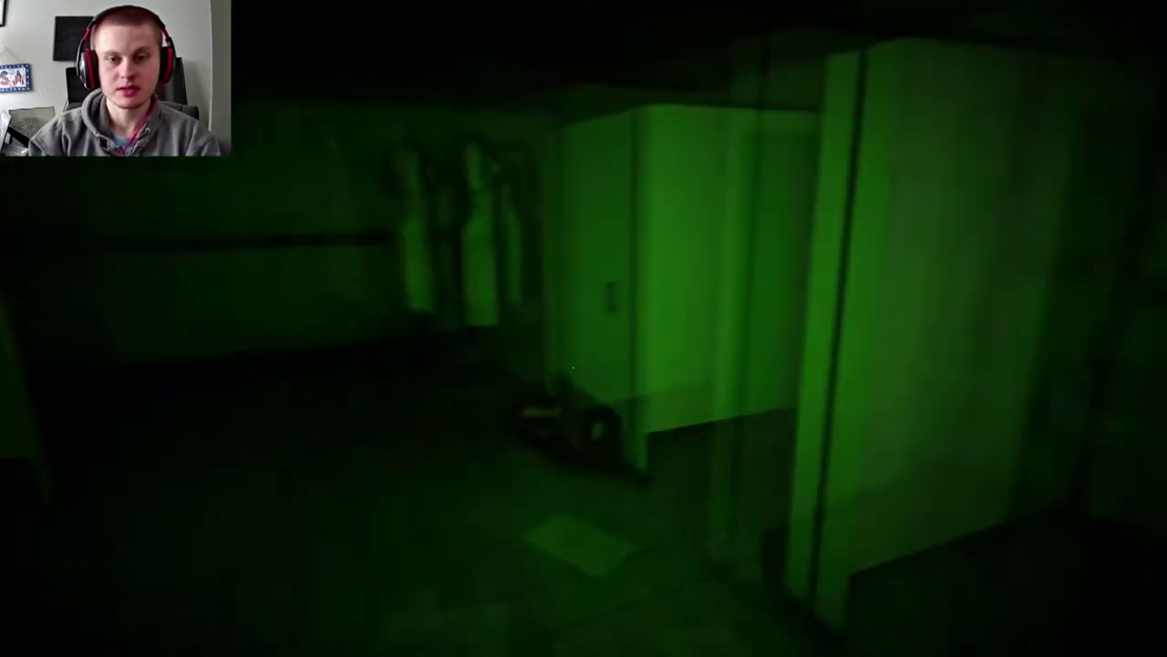
{"action": "key", "text": "w"}
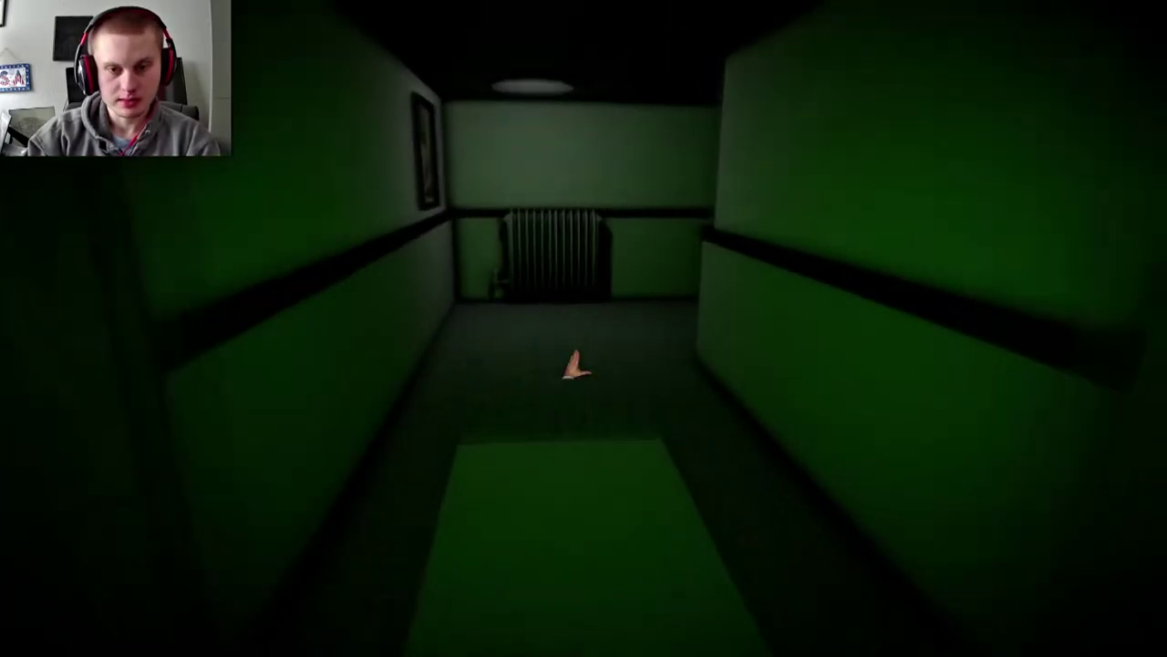
{"action": "key", "text": "w"}
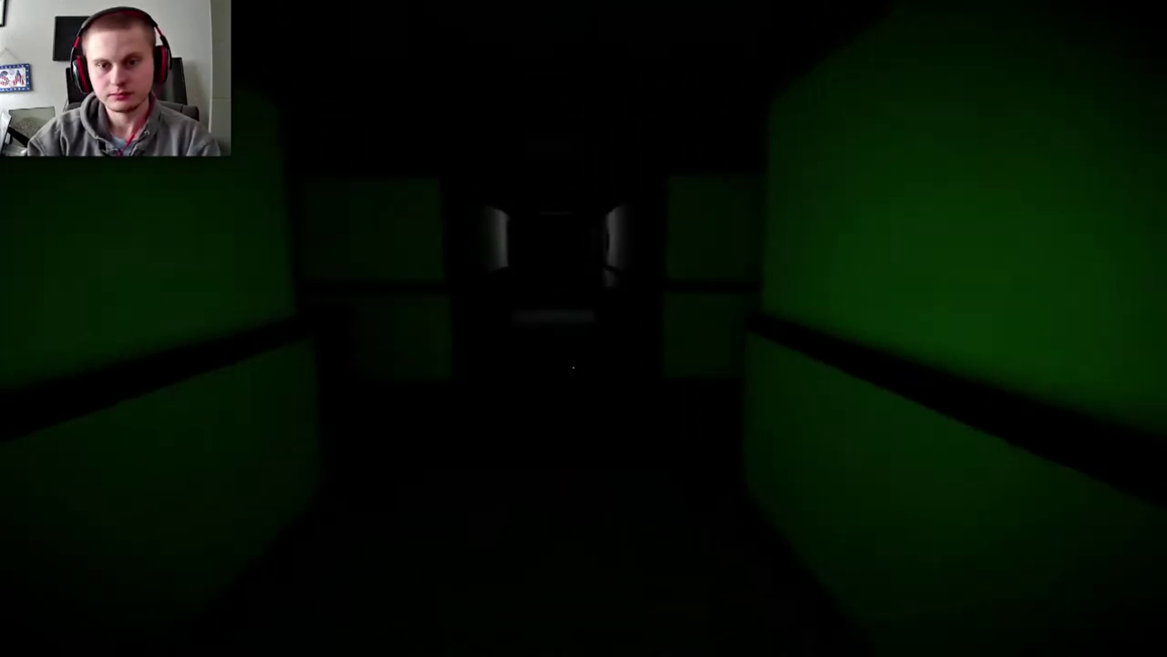
{"action": "key", "text": "w"}
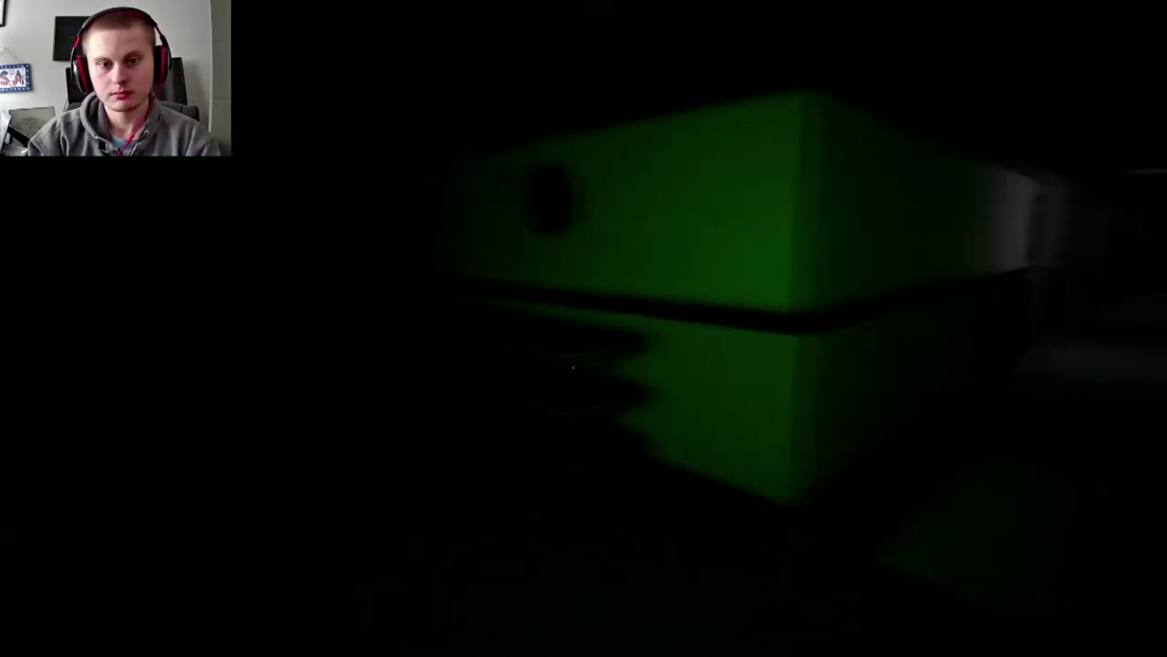
{"action": "key", "text": "w"}
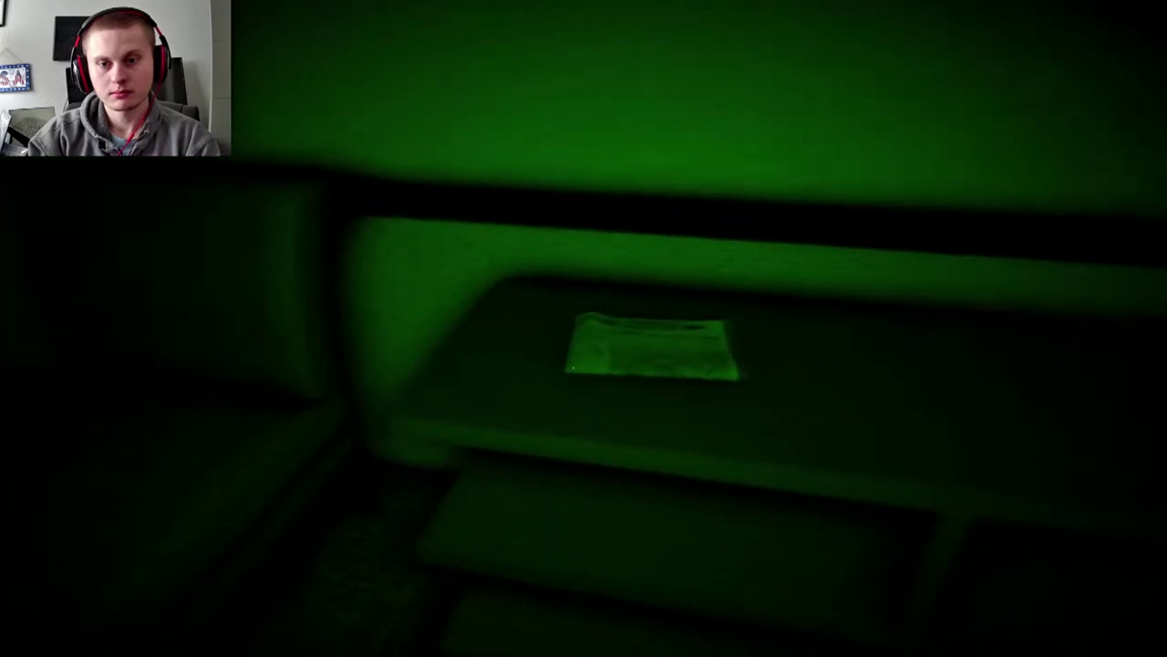
{"action": "key", "text": "w"}
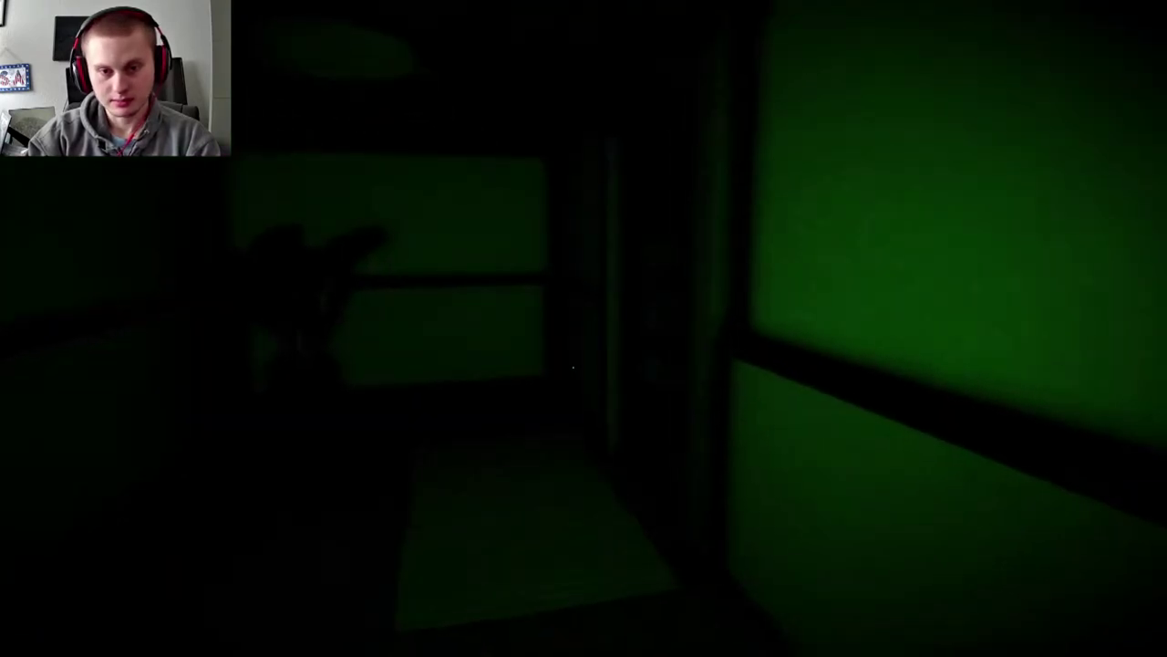
{"action": "key", "text": "w"}
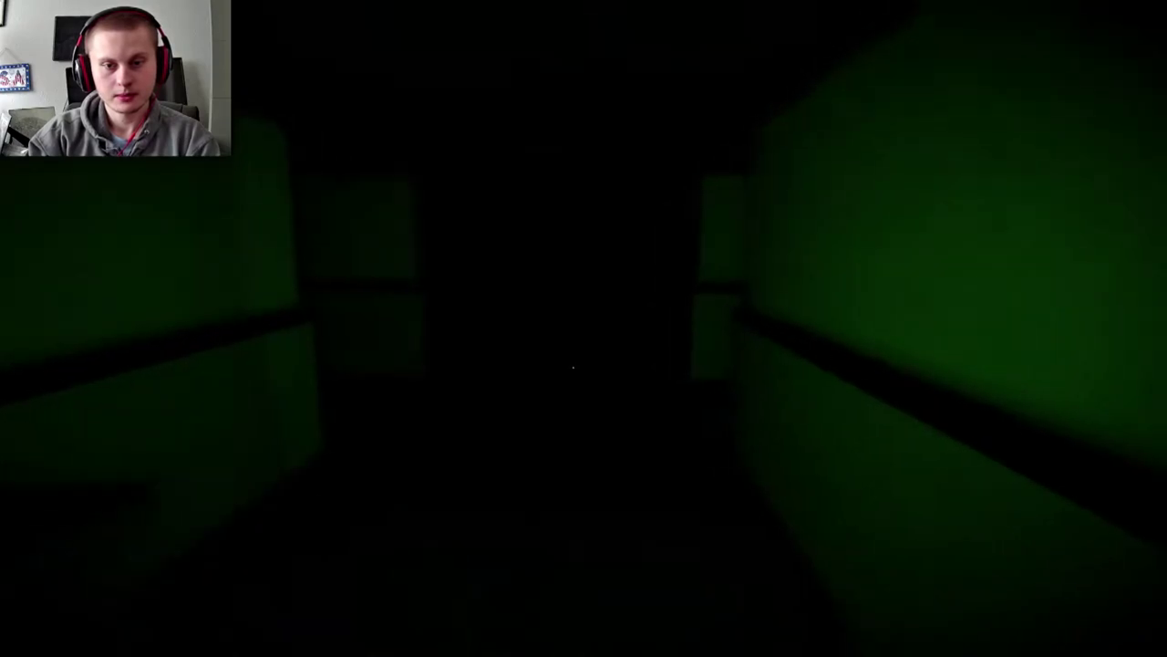
{"action": "key", "text": "w"}
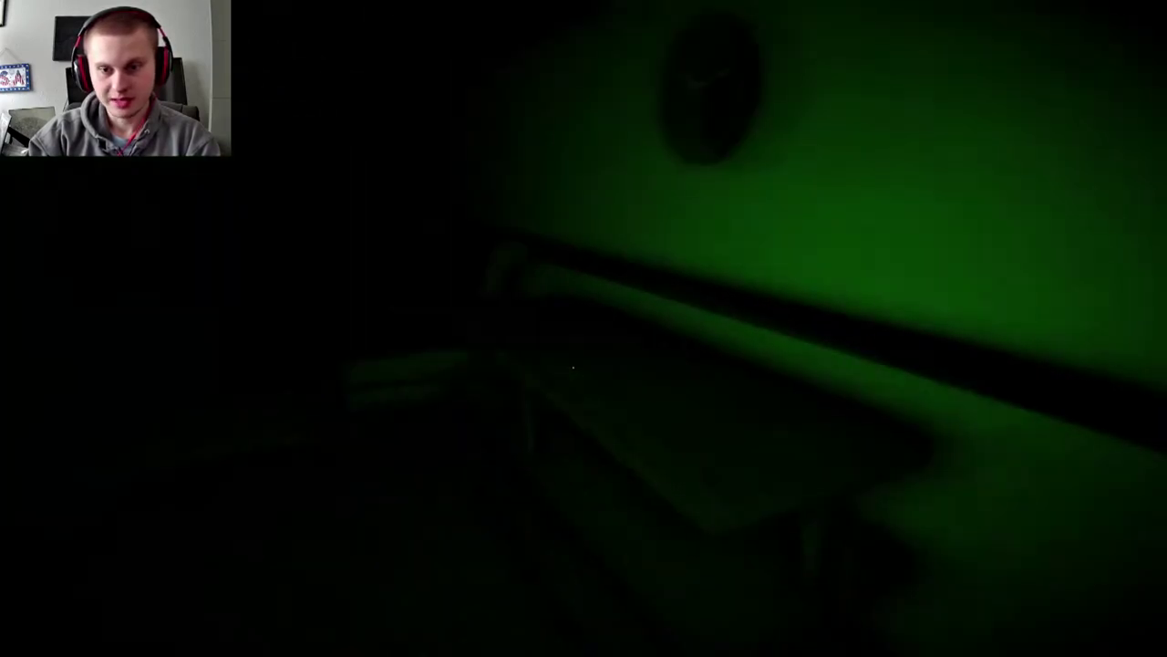
{"action": "key", "text": "w"}
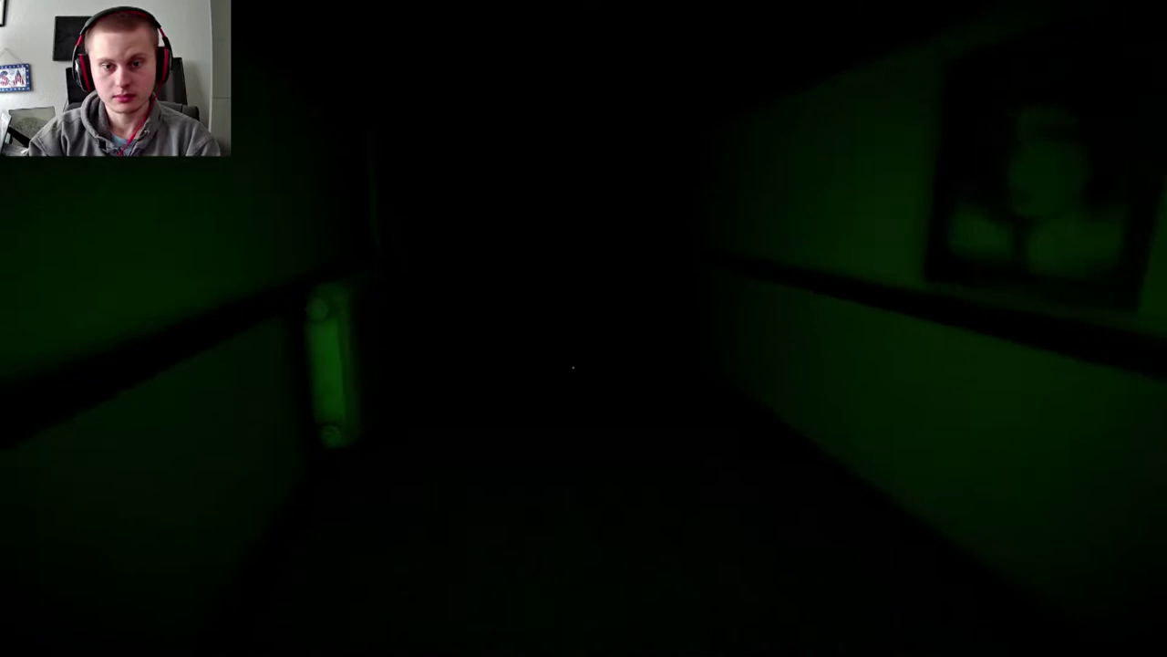
{"action": "key", "text": "w"}
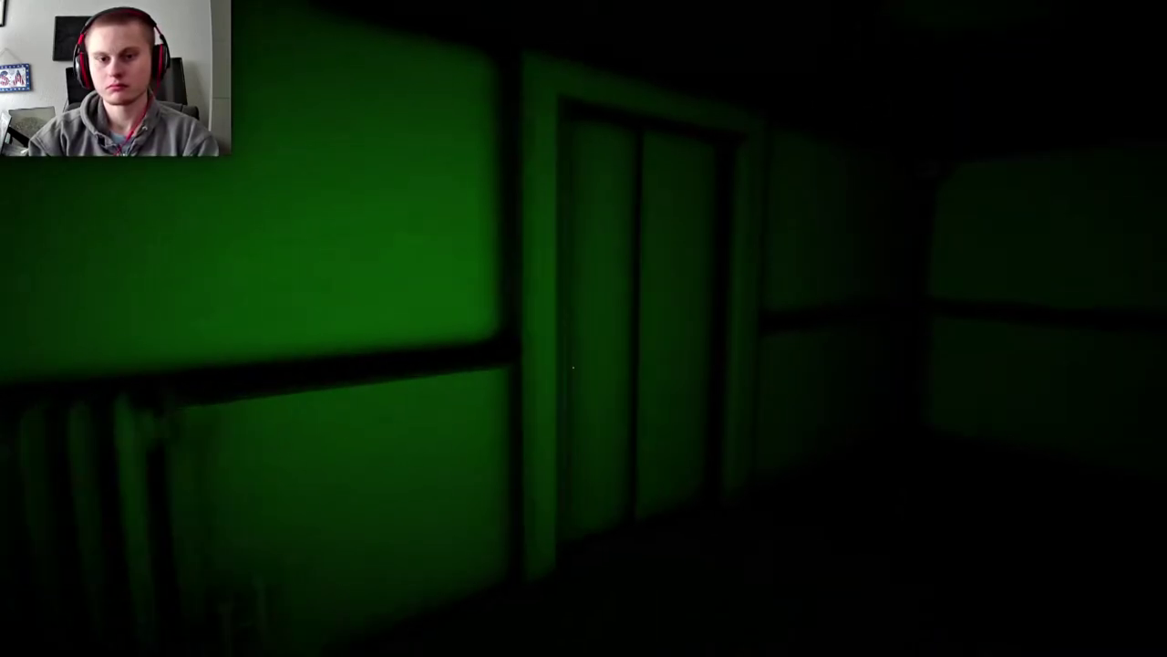
{"action": "key", "text": "w"}
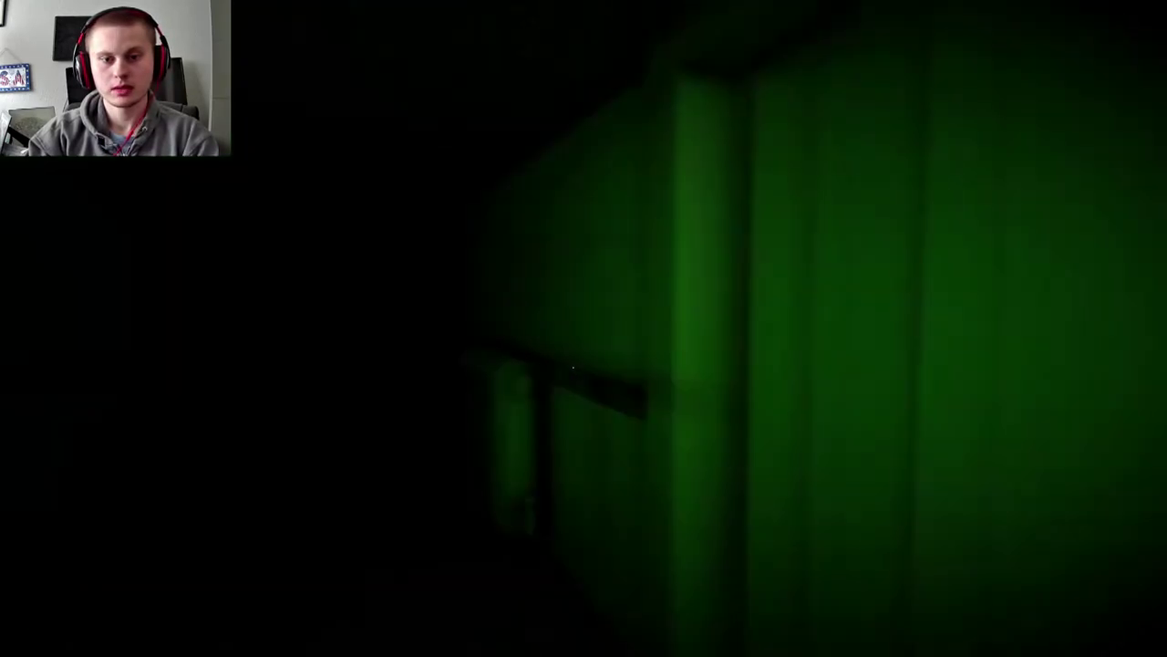
{"action": "key", "text": "w"}
{"action": "key", "text": "w"}
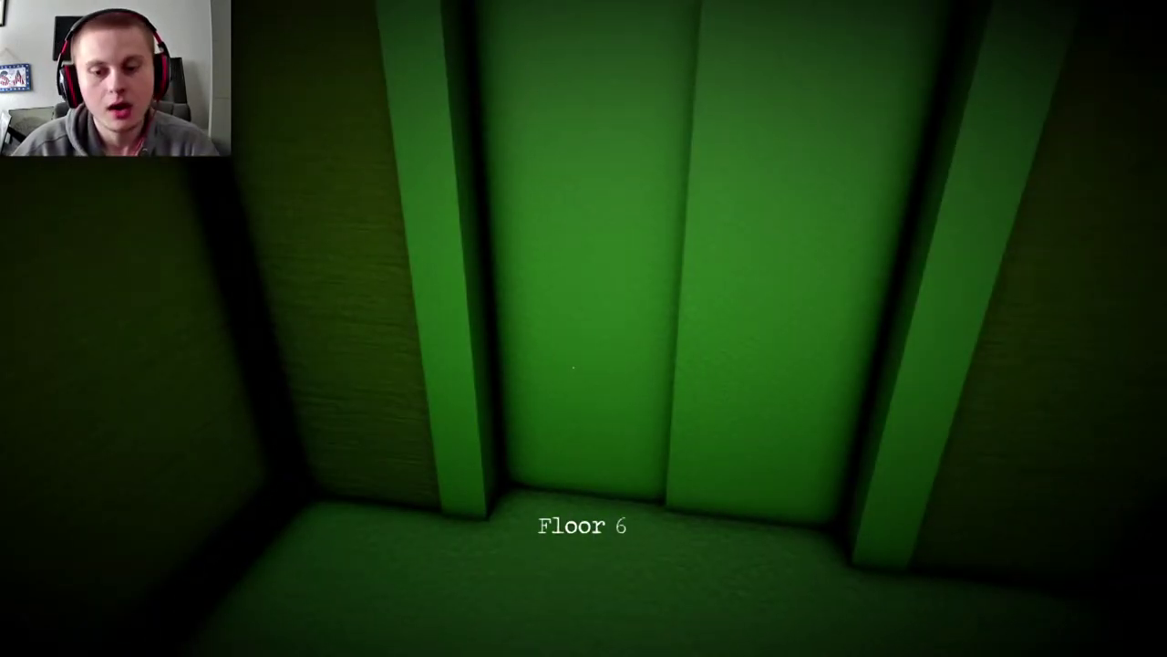
{"action": "key", "text": "w"}
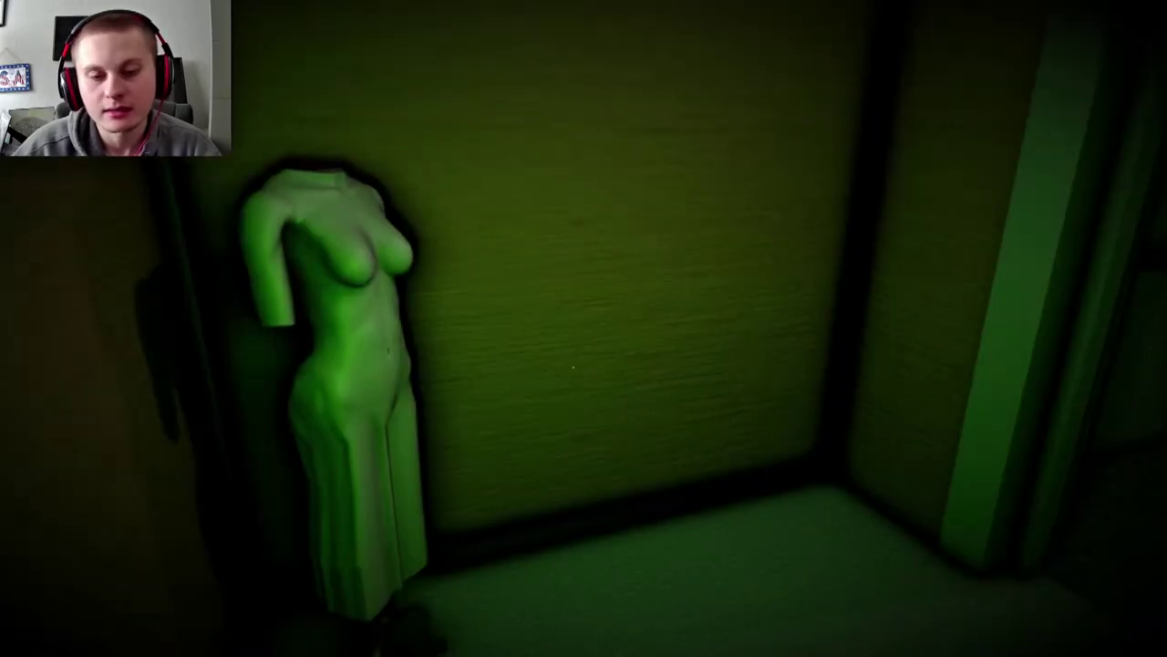
{"action": "key", "text": "w"}
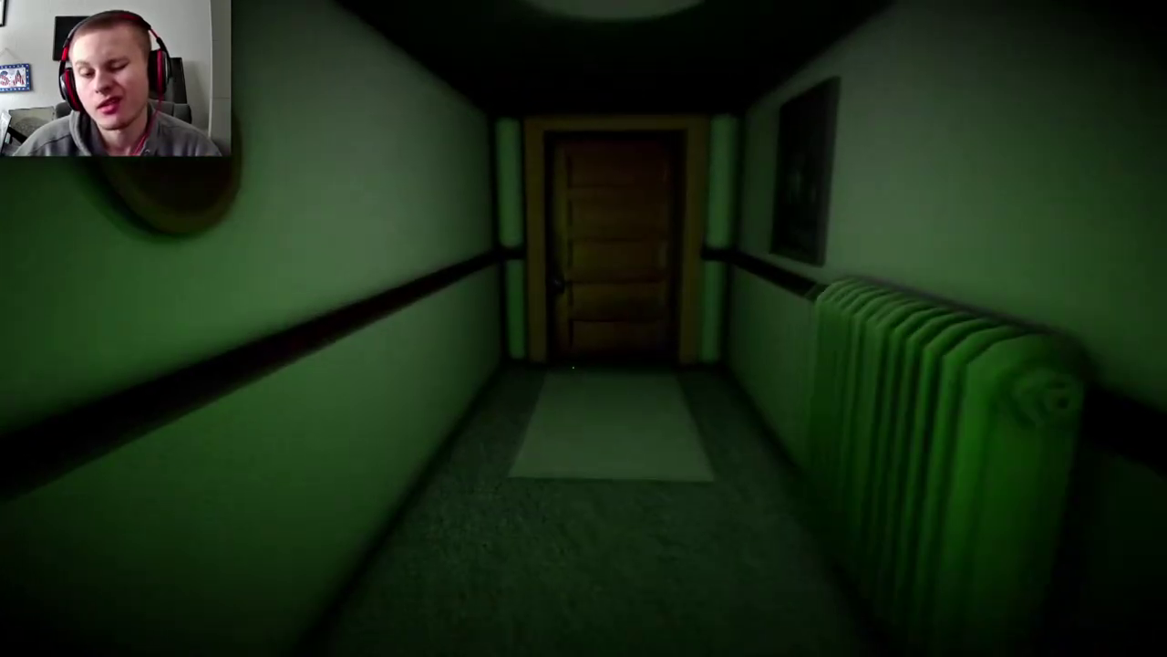
{"action": "key", "text": "w"}
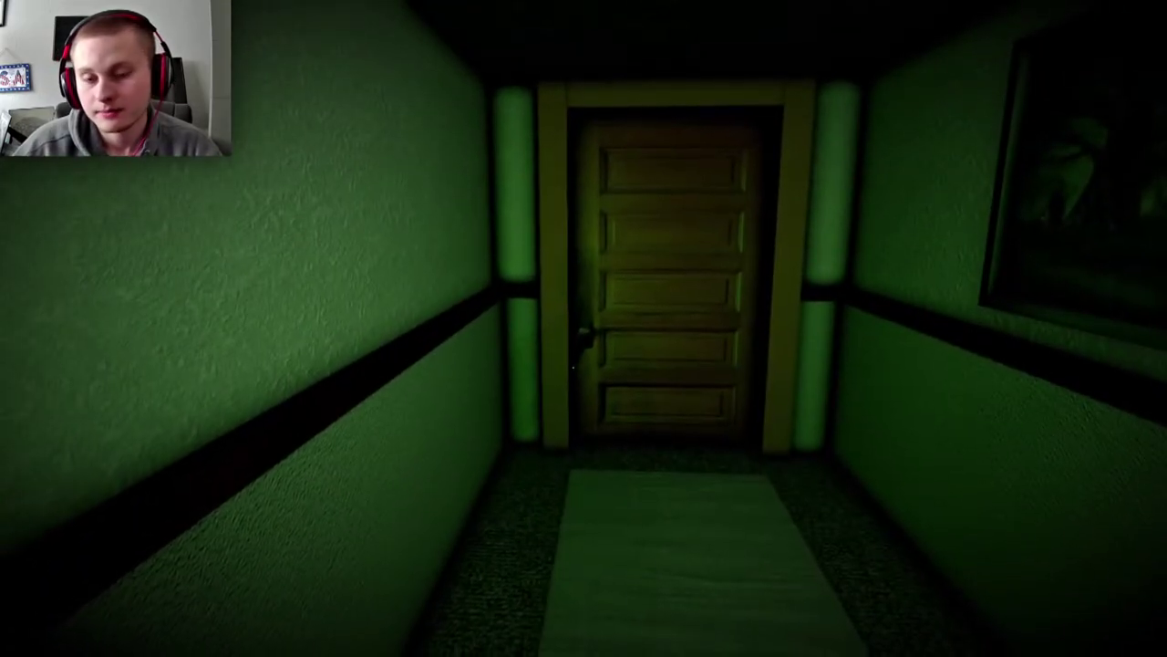
{"action": "key", "text": "w"}
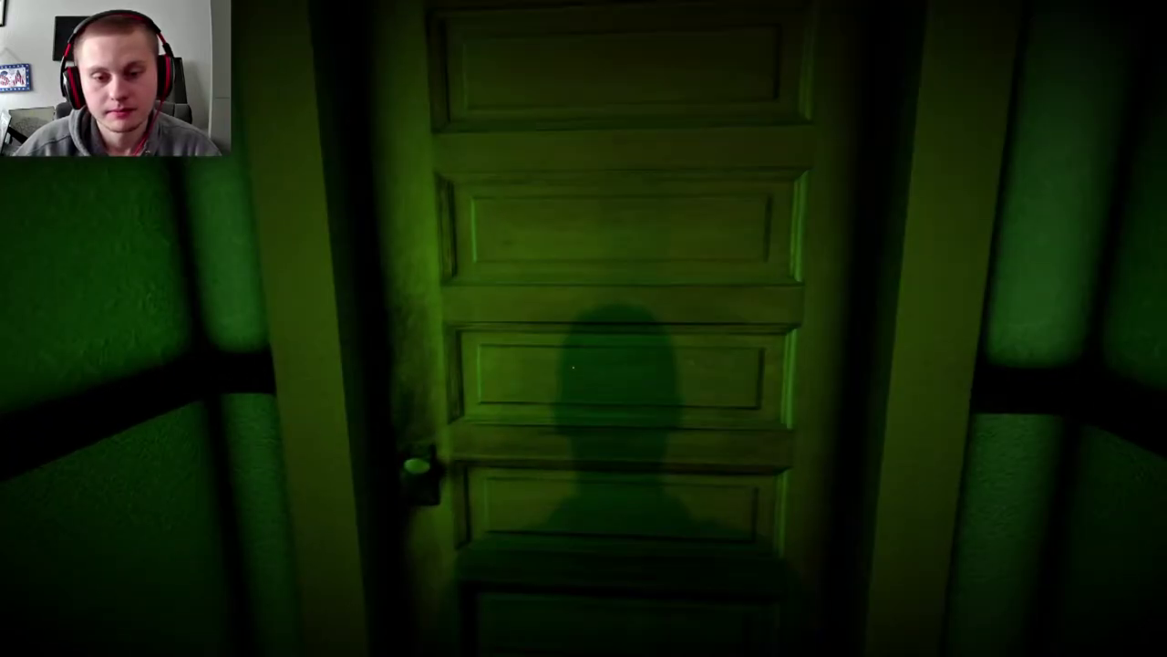
{"action": "key", "text": "e"}
{"action": "key", "text": "w"}
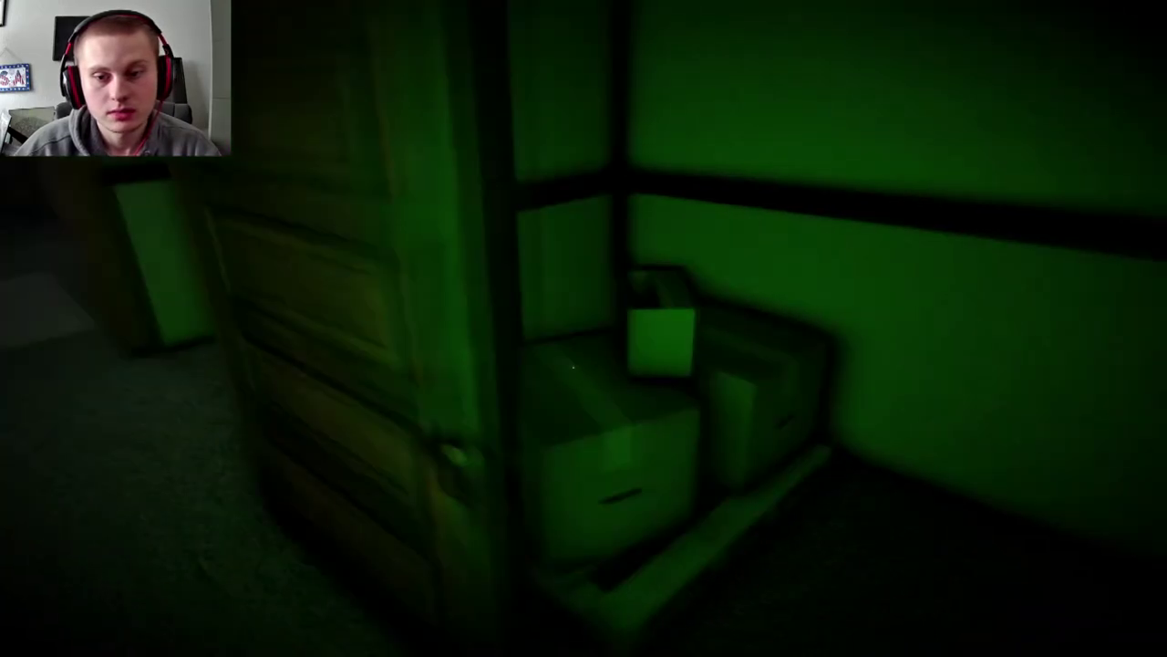
{"action": "key", "text": "w"}
{"action": "key", "text": "w"}
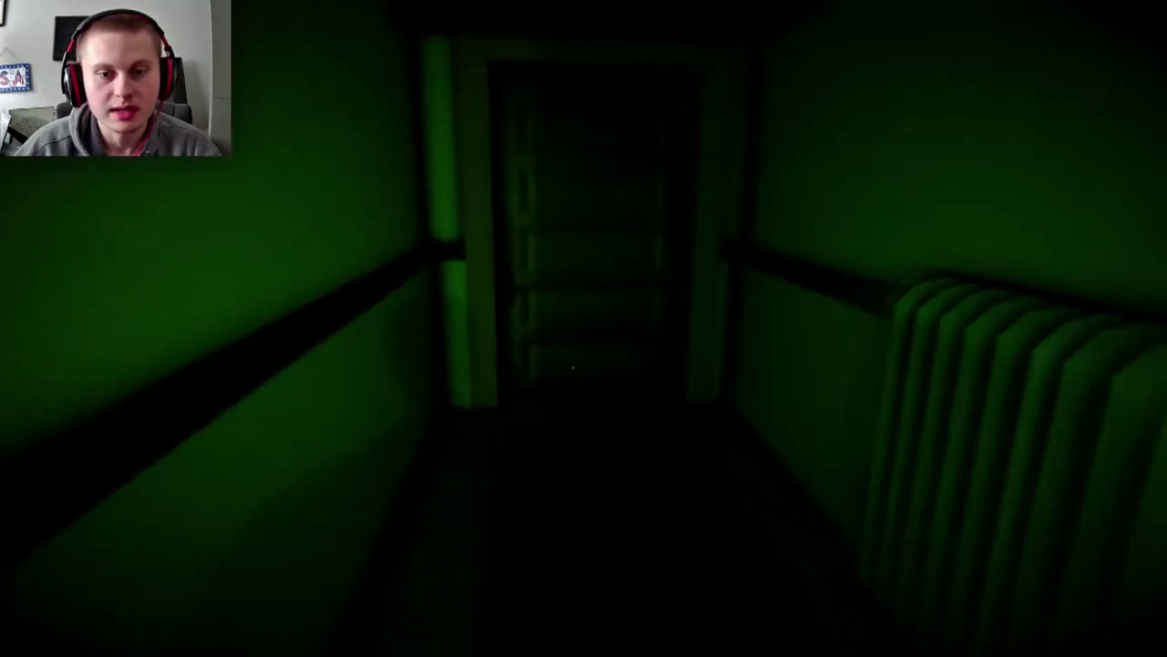
{"action": "key", "text": "w"}
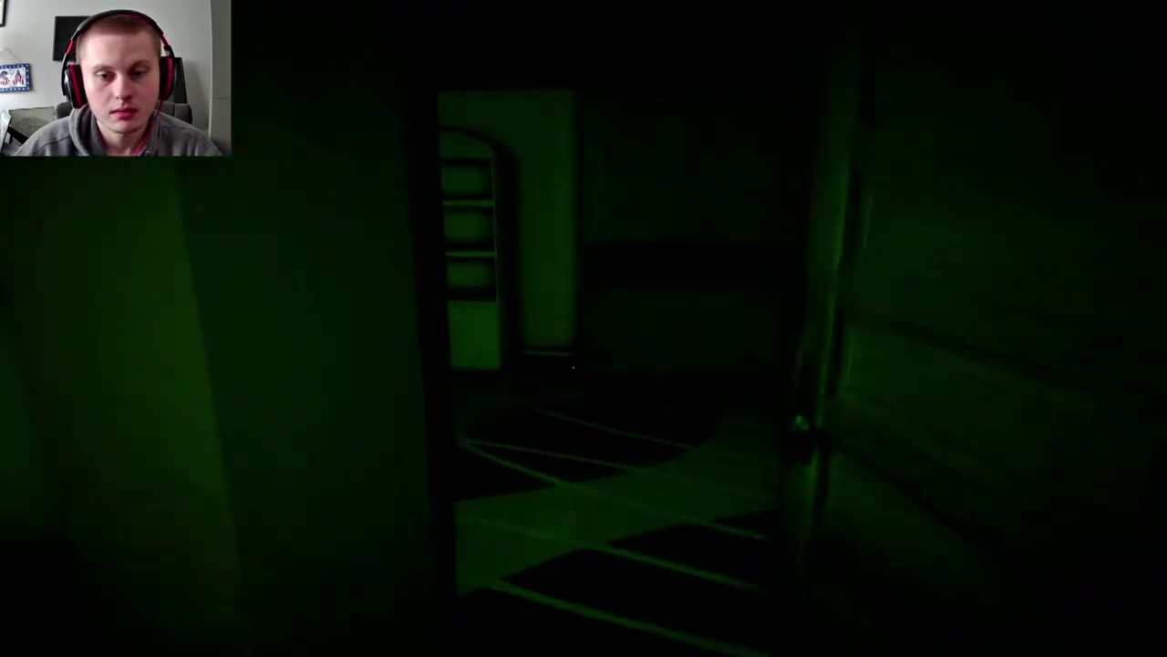
{"action": "key", "text": "w"}
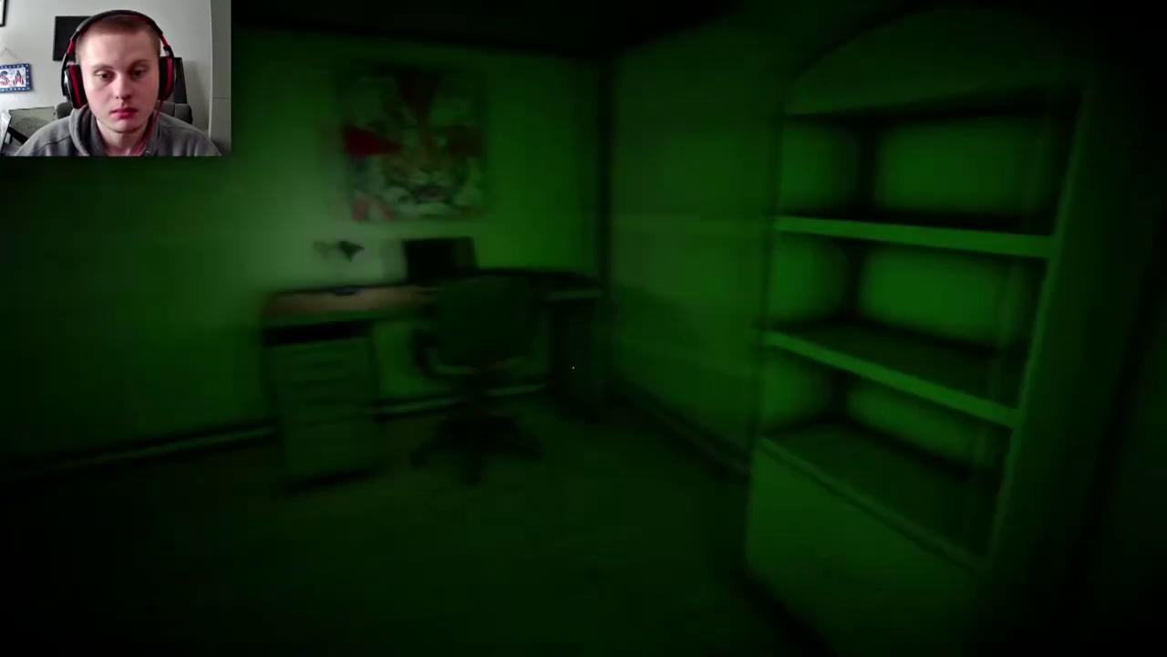
{"action": "key", "text": "w"}
{"action": "key", "text": "w"}
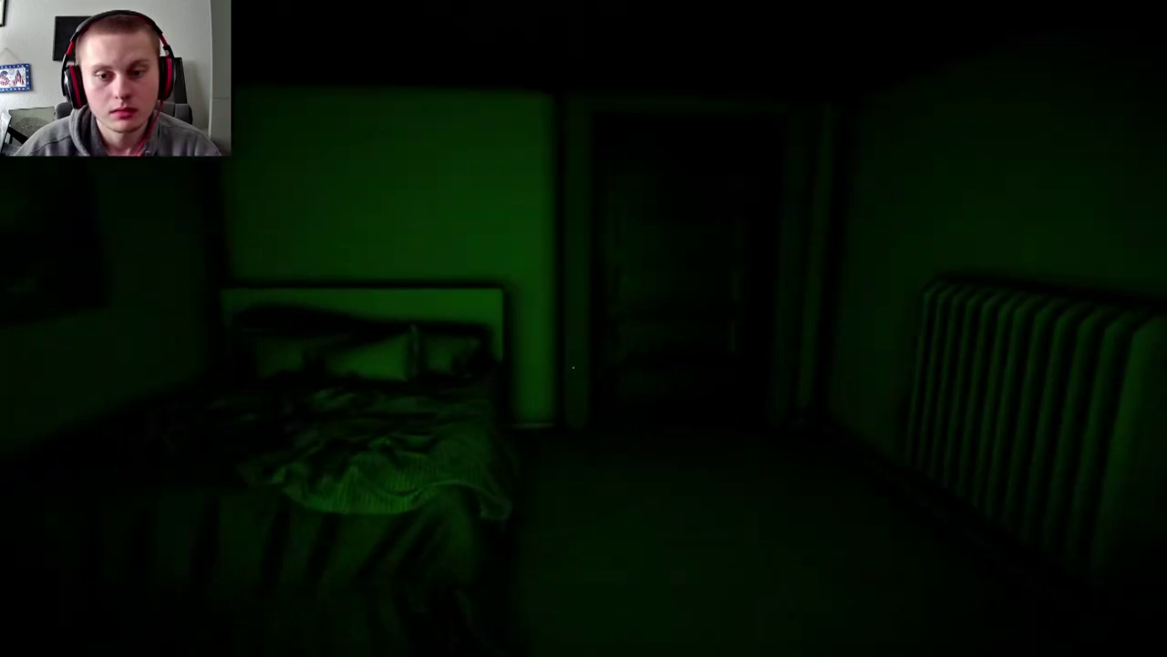
{"action": "key", "text": "w"}
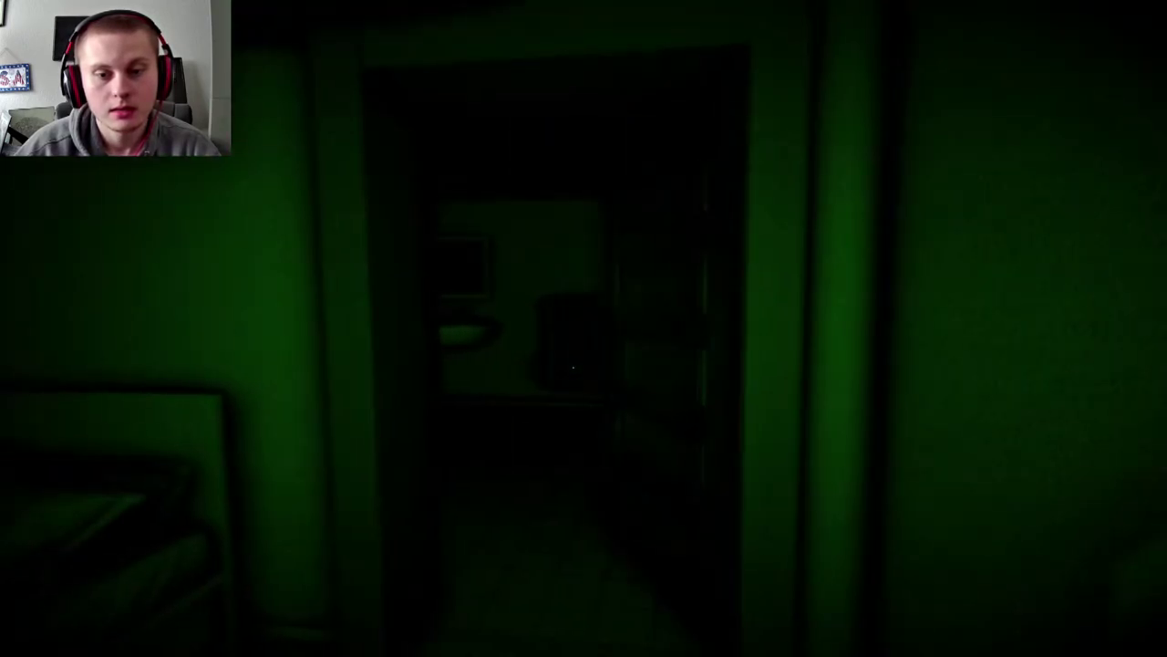
{"action": "key", "text": "w"}
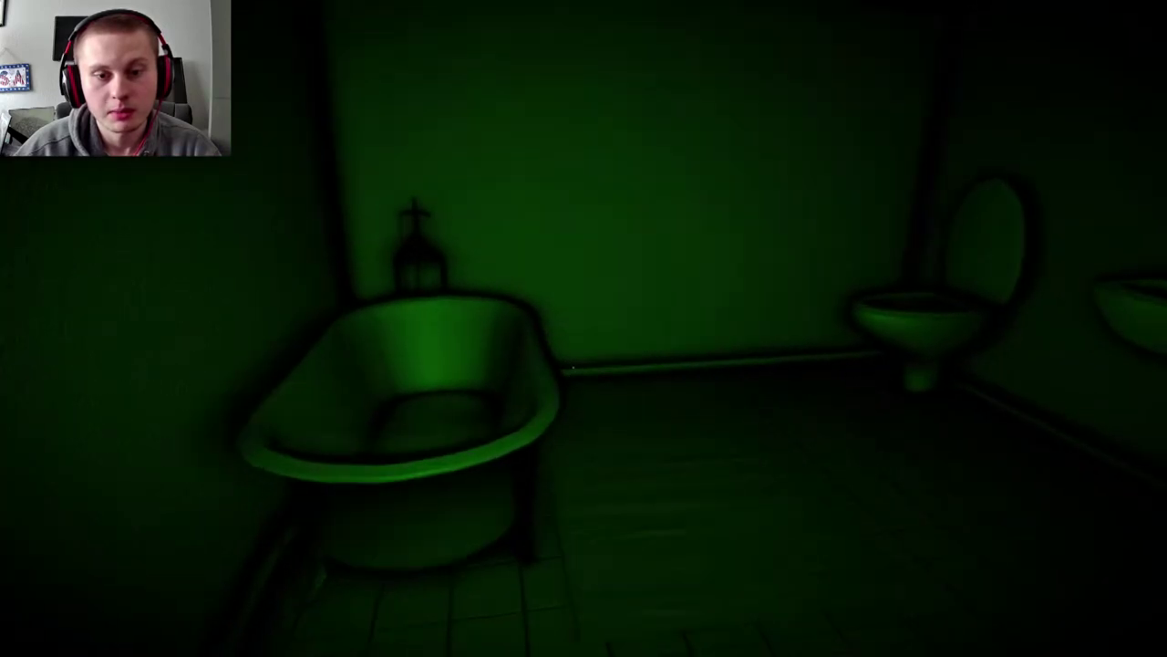
{"action": "key", "text": "w"}
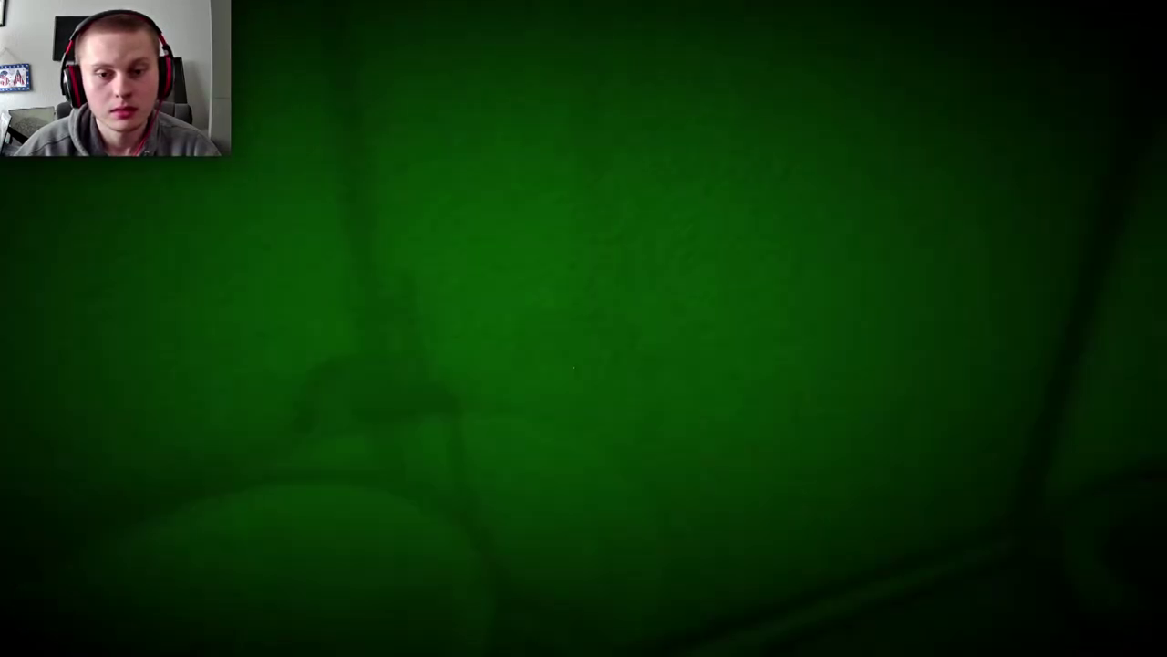
{"action": "key", "text": "w"}
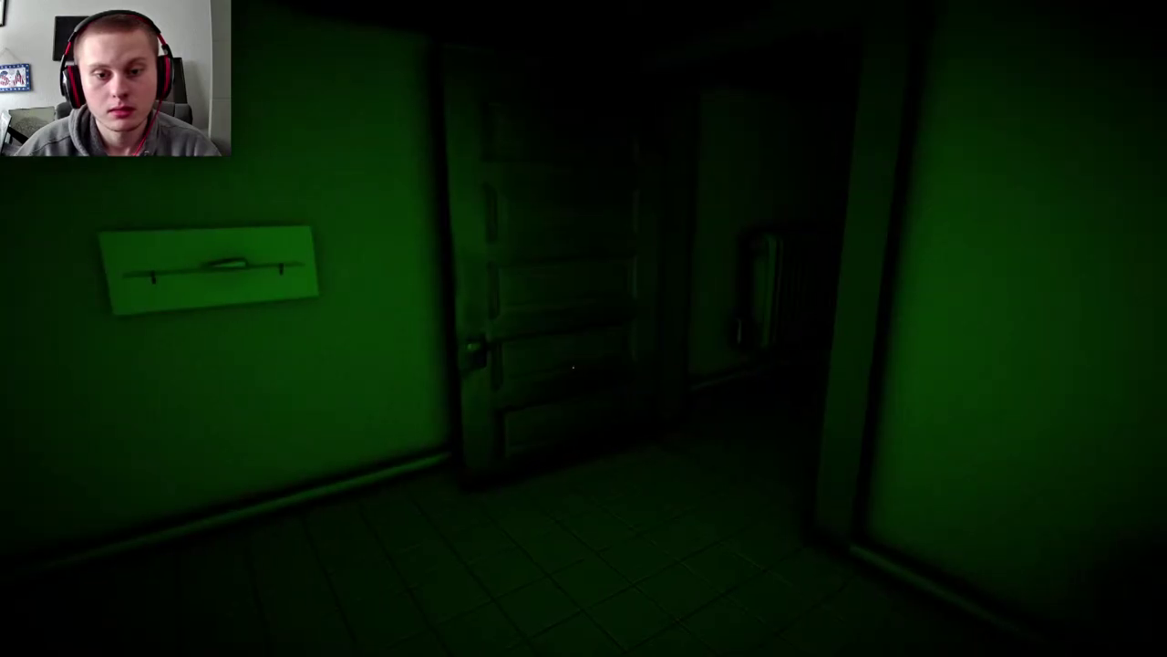
{"action": "key", "text": "w"}
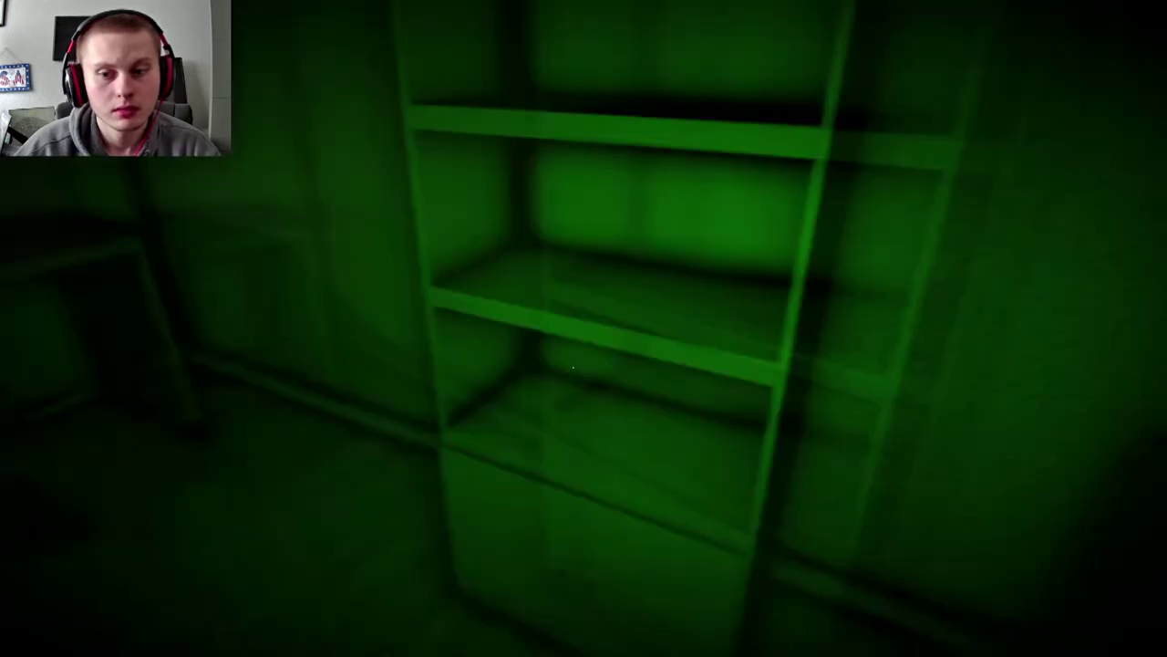
{"action": "key", "text": "w"}
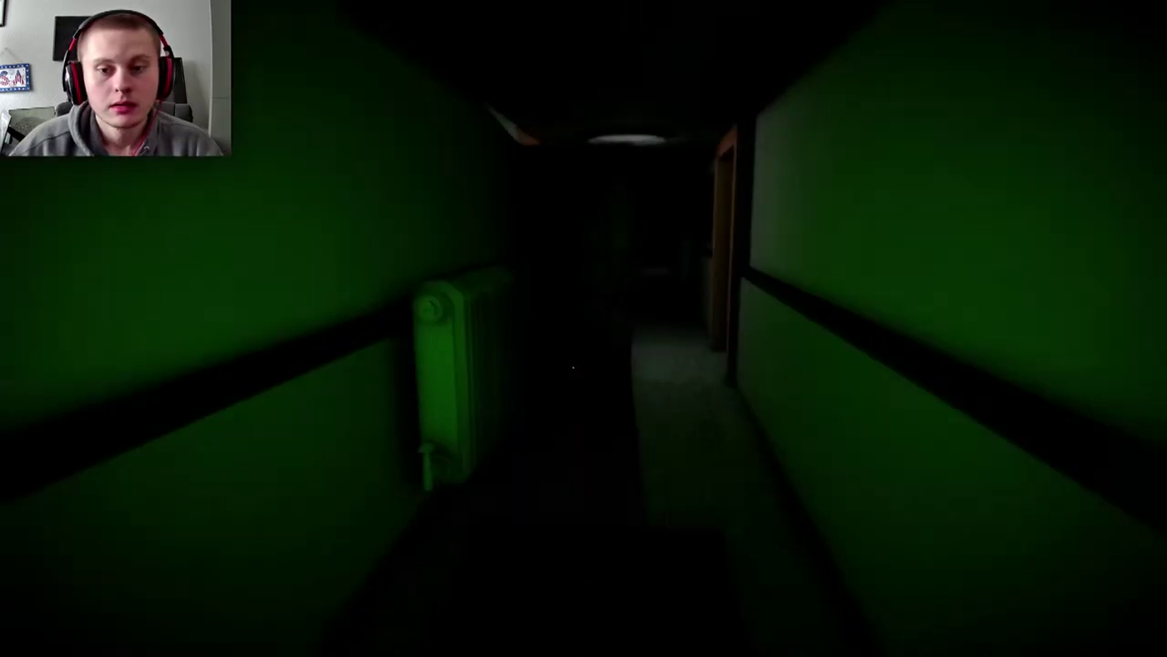
{"action": "key", "text": "w"}
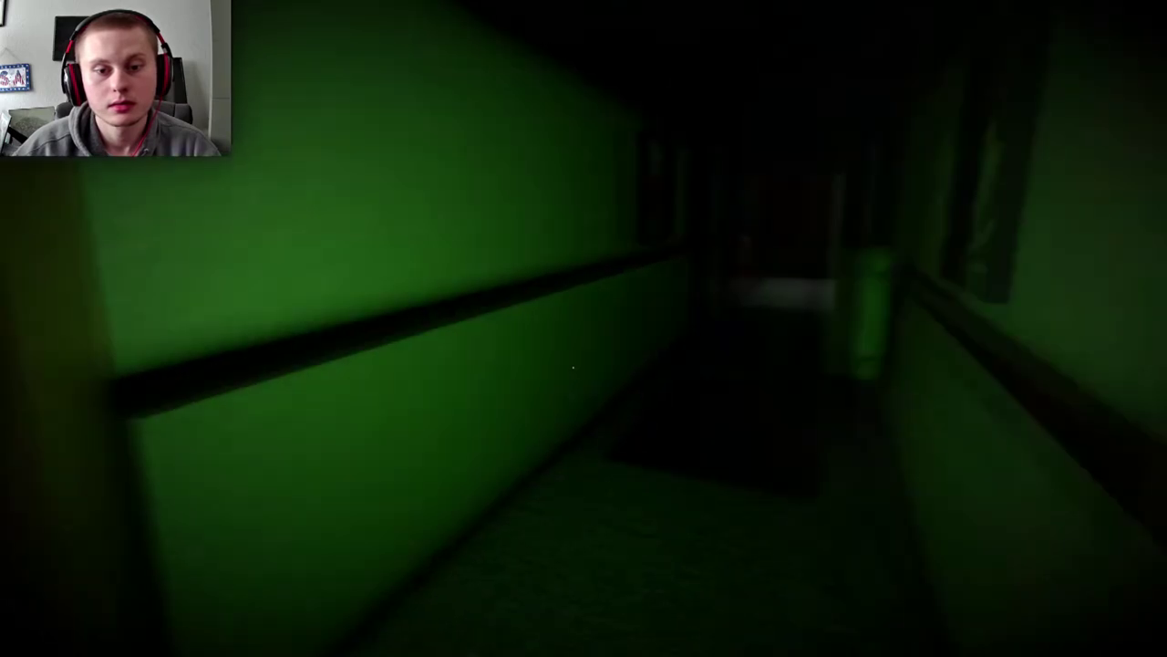
{"action": "key", "text": "w"}
{"action": "key", "text": "w"}
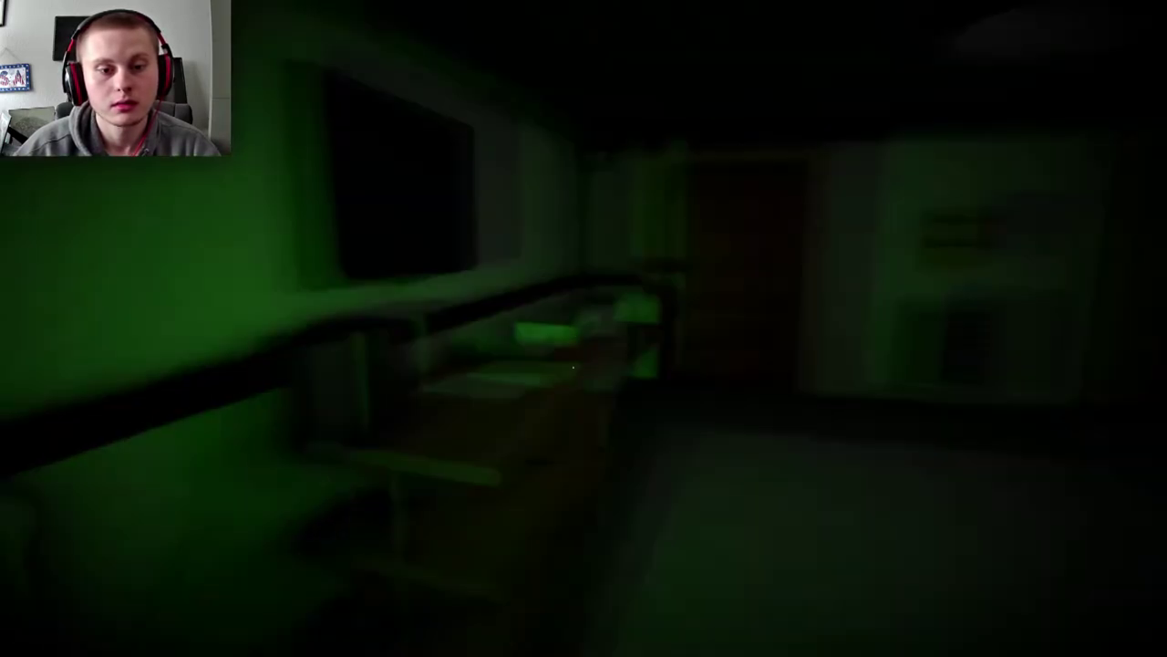
{"action": "key", "text": "w"}
{"action": "left_click_drag", "start_coordinate": [584, 328], "coordinate": [820, 328]}
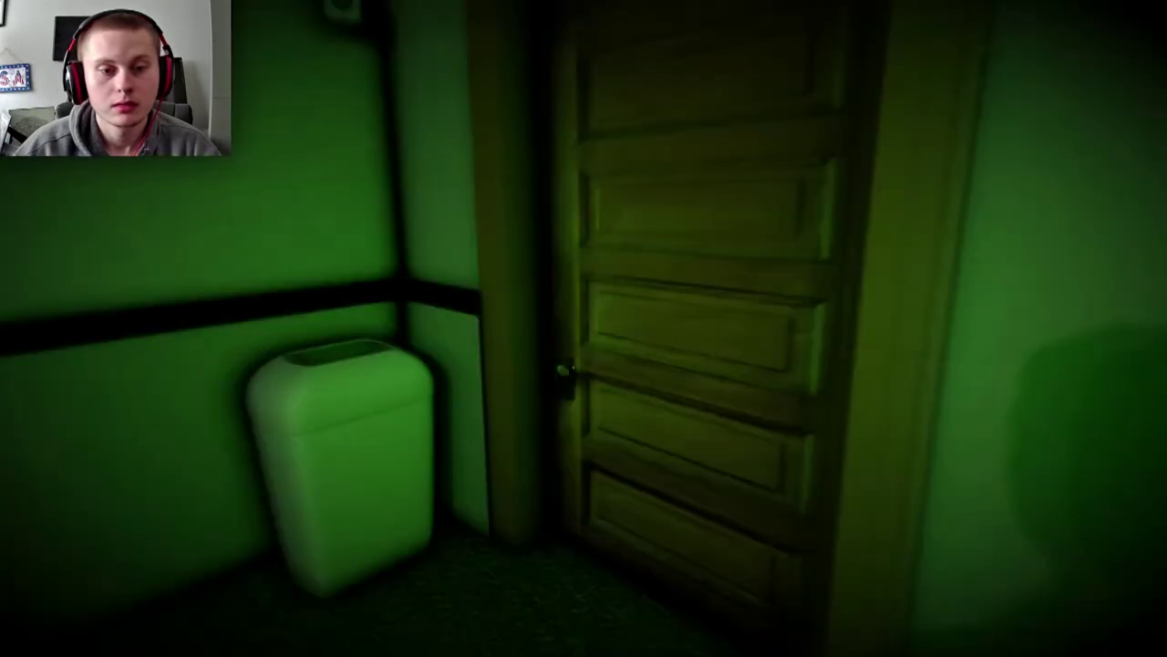
{"action": "key", "text": "w"}
{"action": "left_click", "coordinate": [572, 367]}
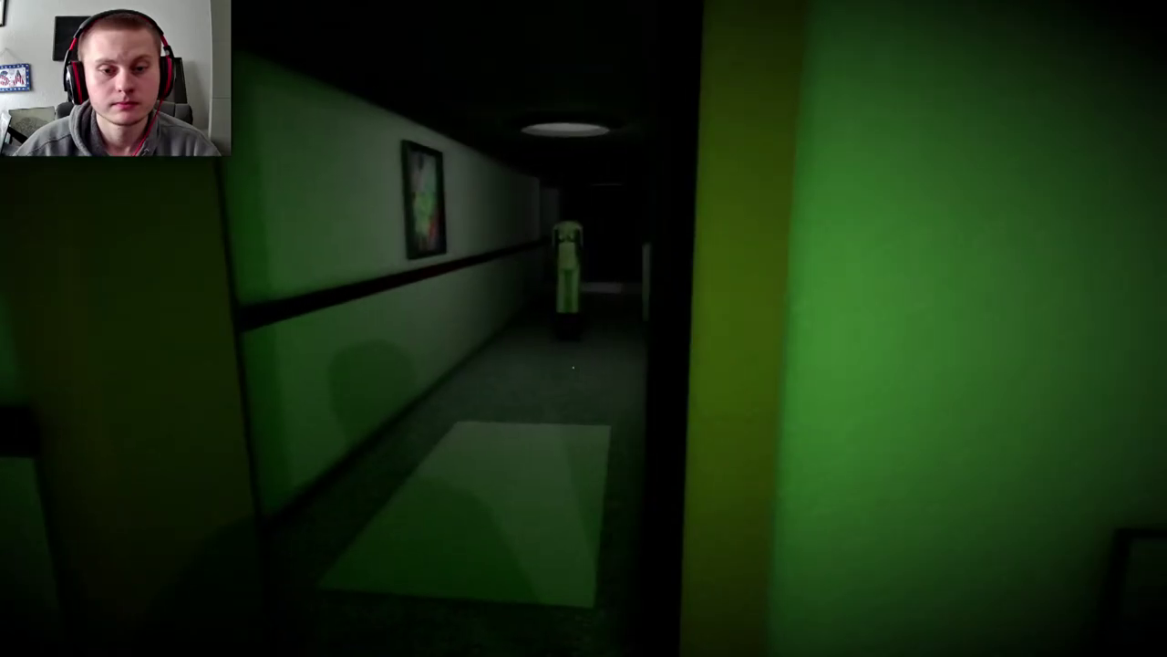
{"action": "key", "text": "w"}
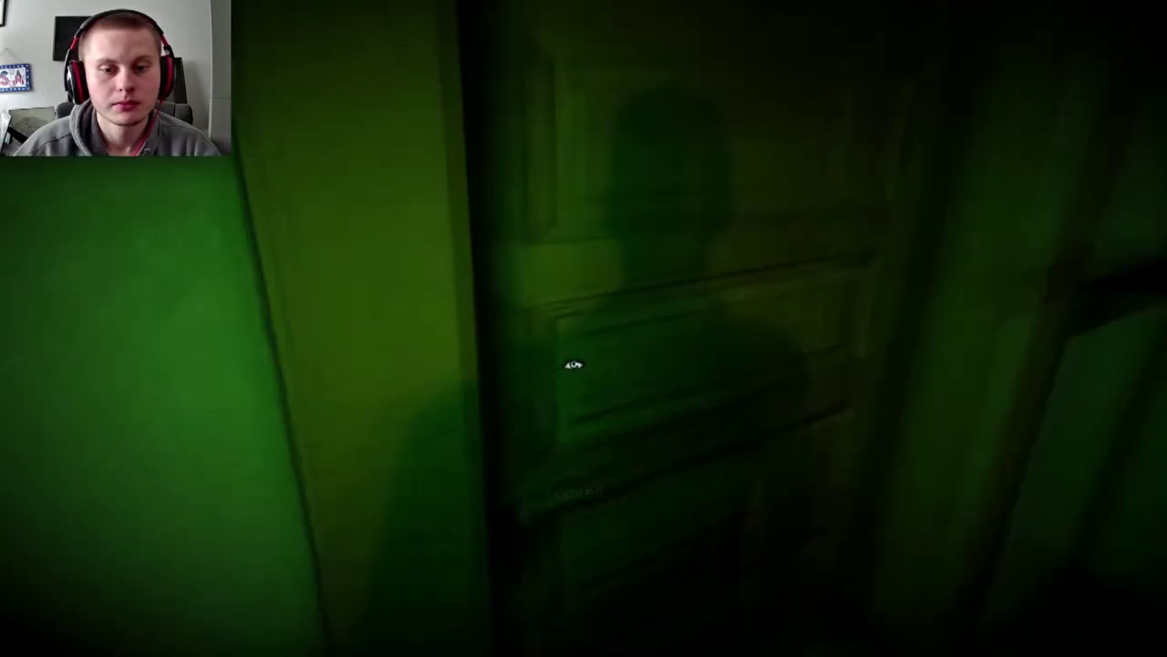
{"action": "left_click", "coordinate": [573, 365]}
{"action": "key", "text": "w"}
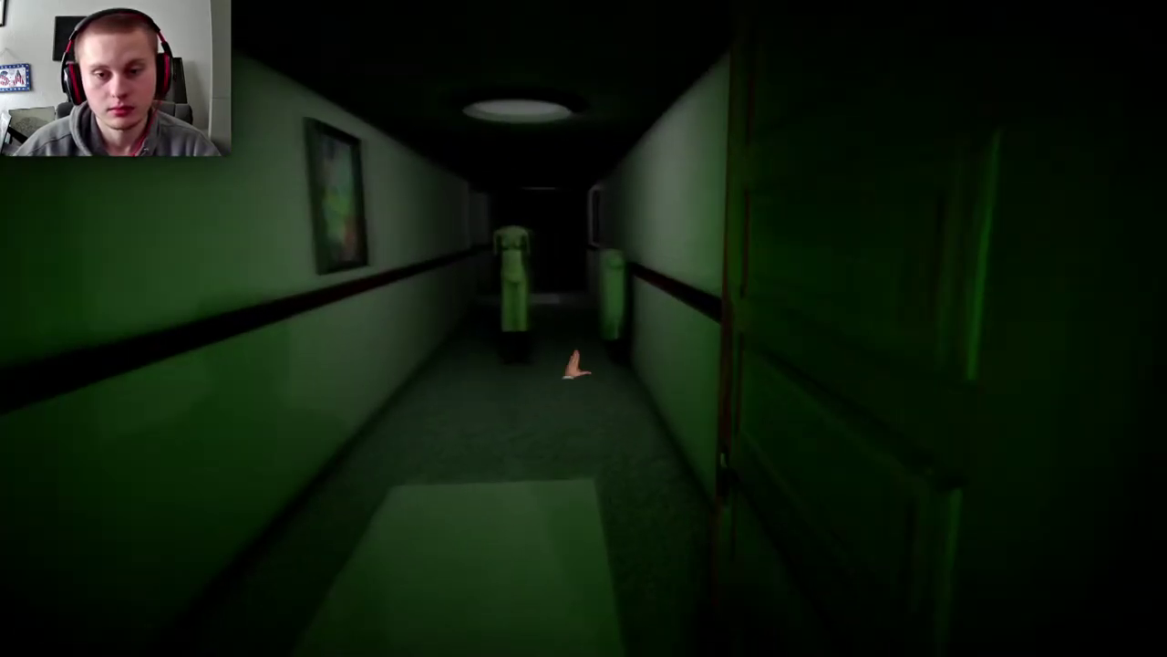
{"action": "key", "text": "w"}
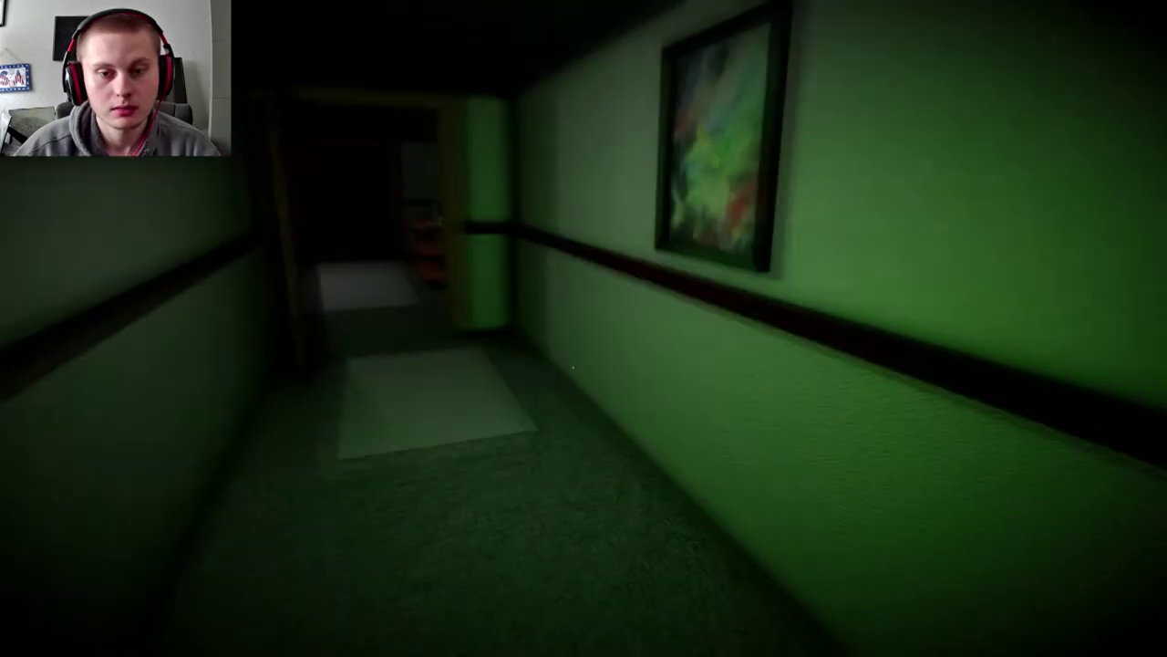
{"action": "left_click_drag", "start_coordinate": [572, 365], "coordinate": [573, 365]}
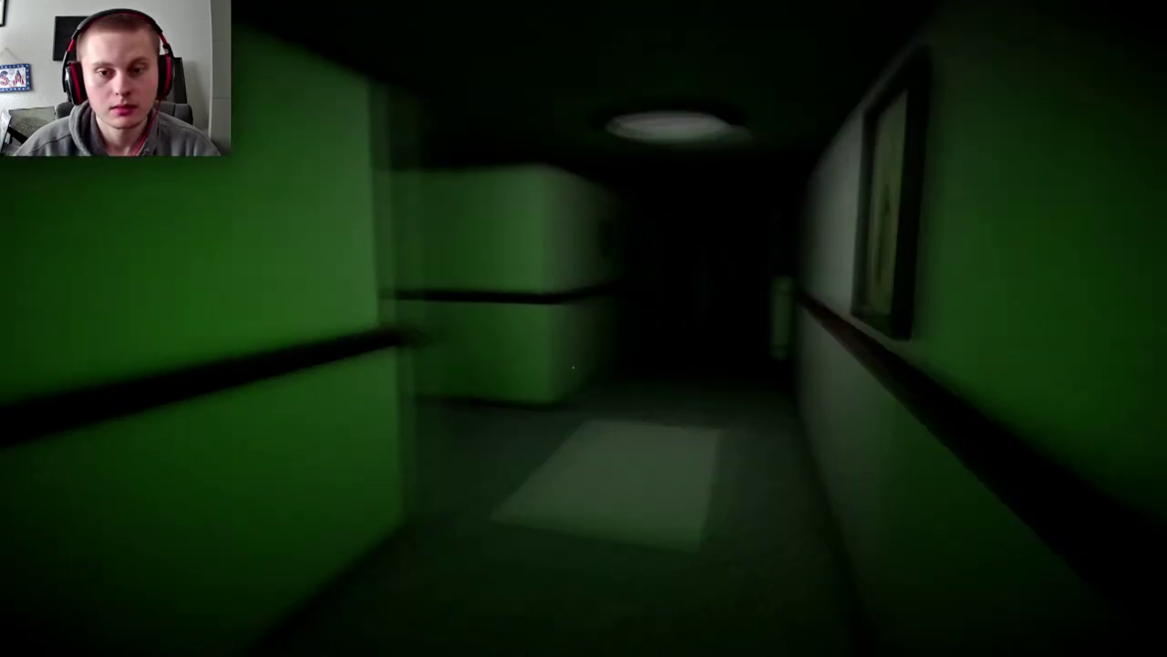
{"action": "key", "text": "w"}
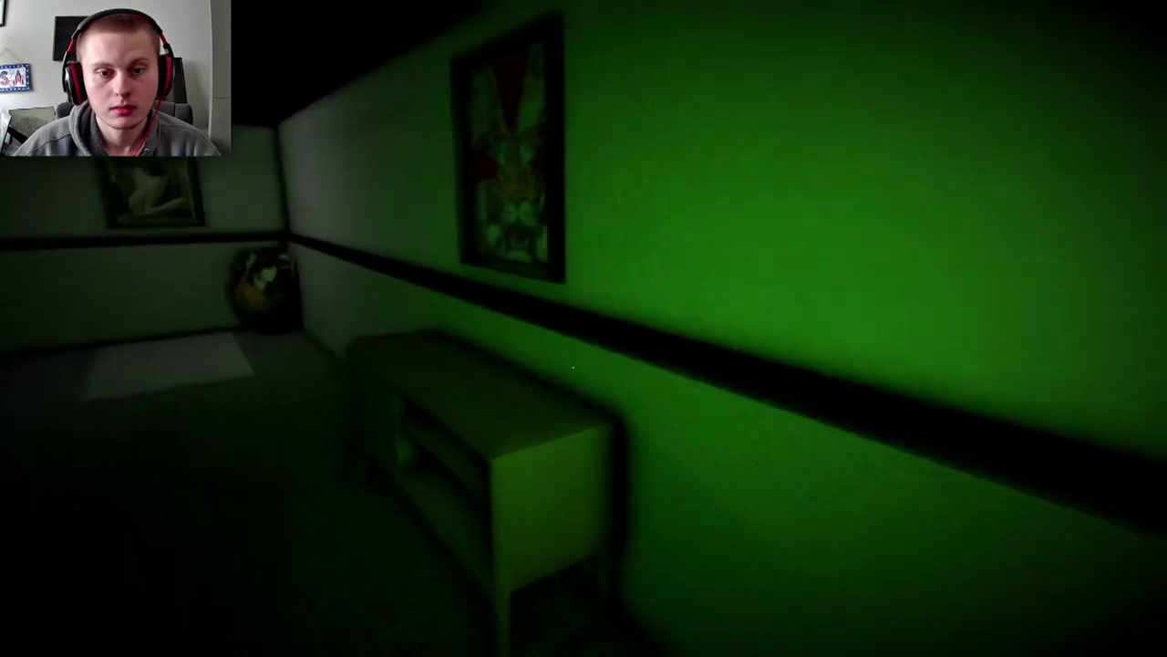
{"action": "key", "text": "w"}
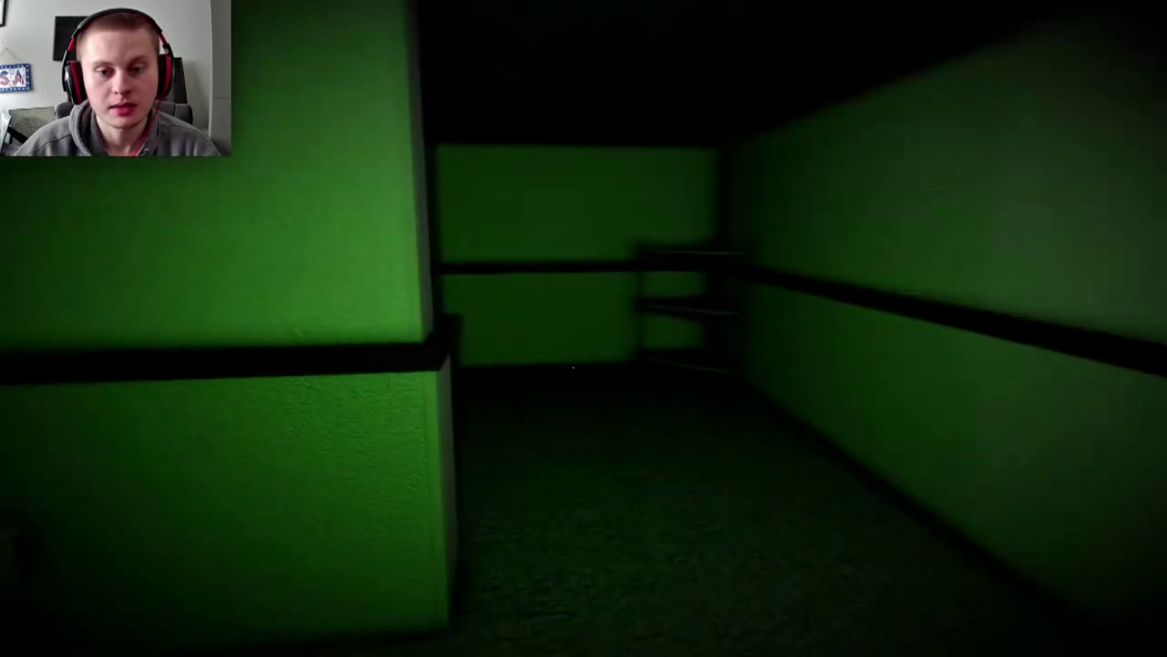
{"action": "key", "text": "w"}
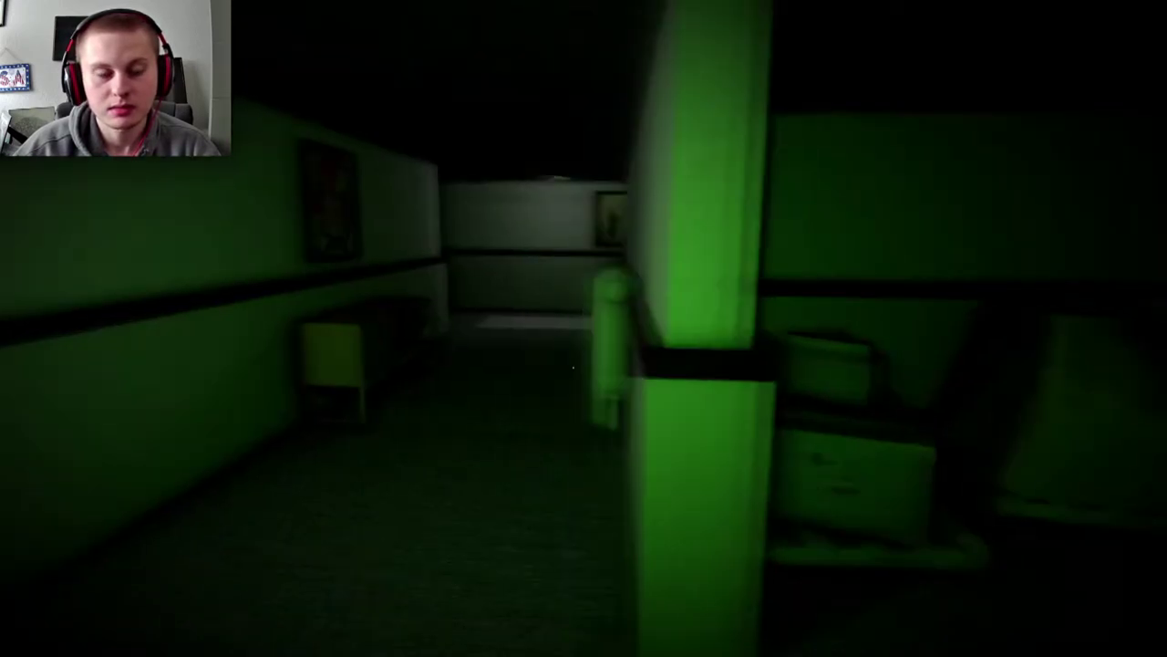
{"action": "key", "text": "w"}
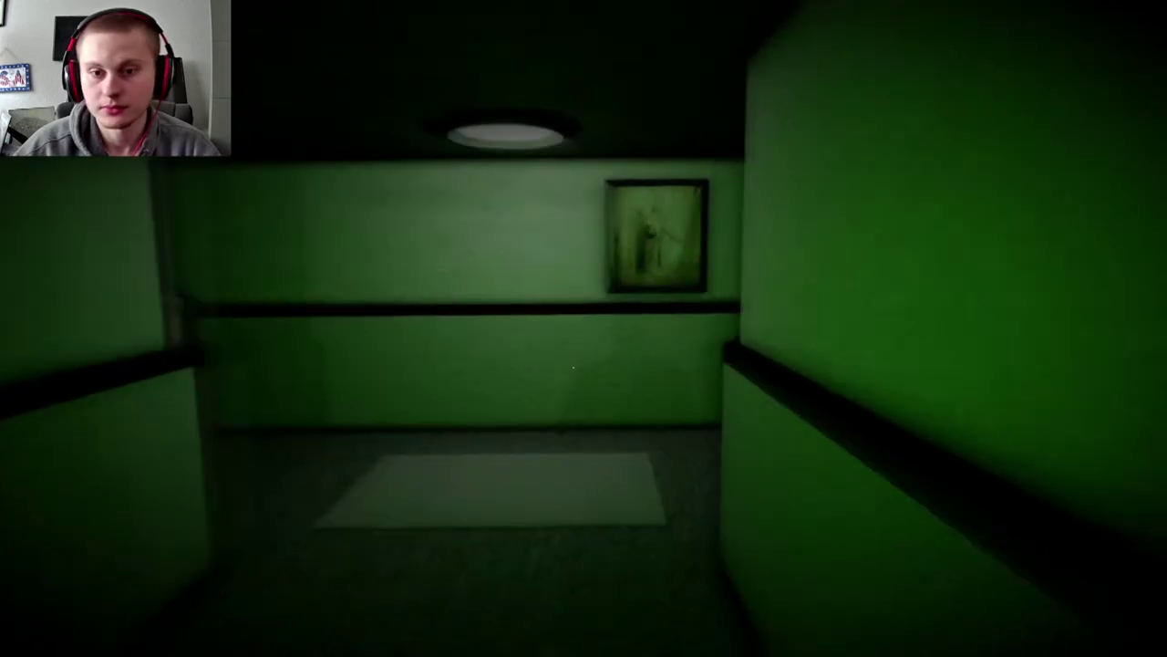
{"action": "key", "text": "w"}
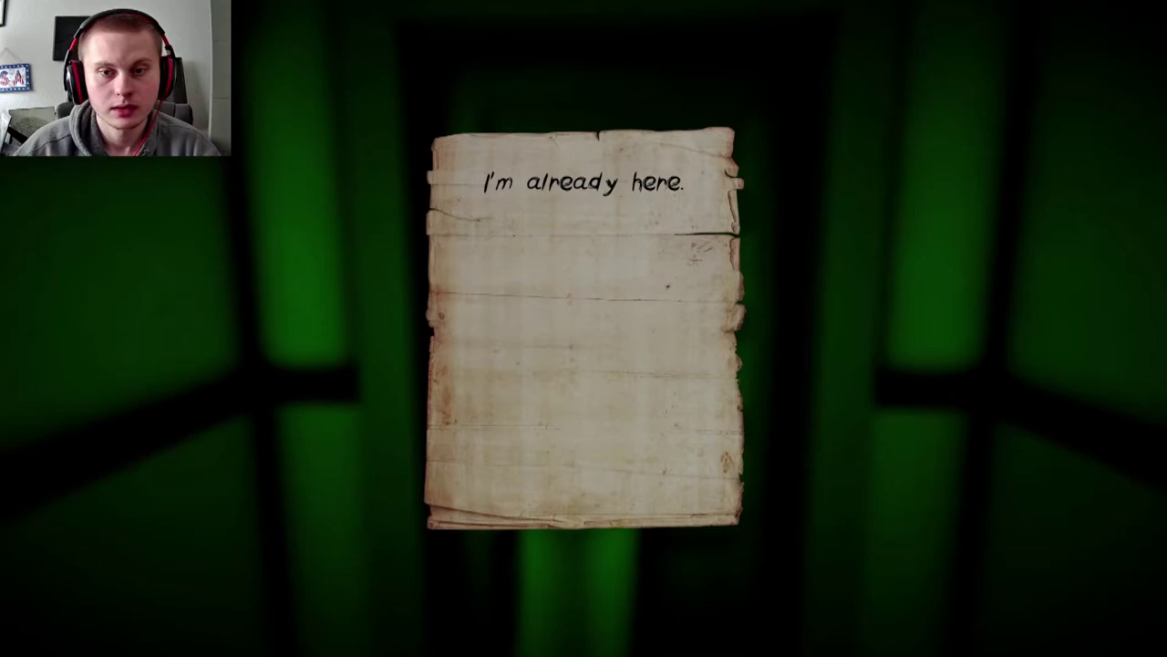
{"action": "key", "text": "w"}
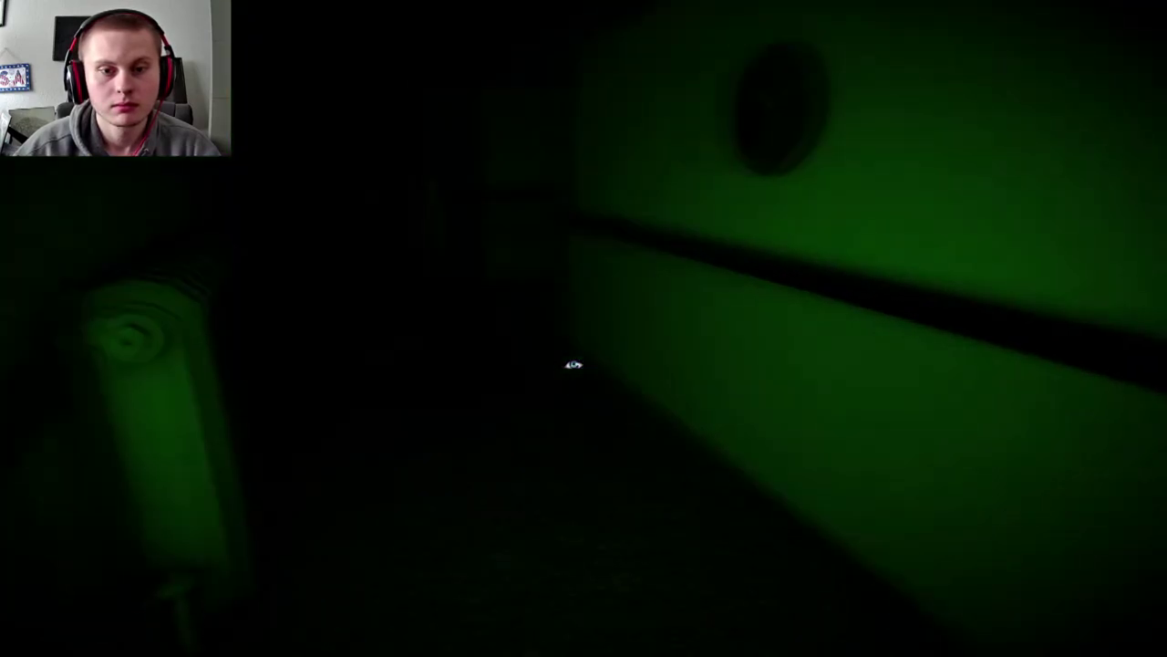
{"action": "key", "text": "Tab"}
{"action": "left_click", "coordinate": [1019, 410]}
{"action": "key", "text": "w"}
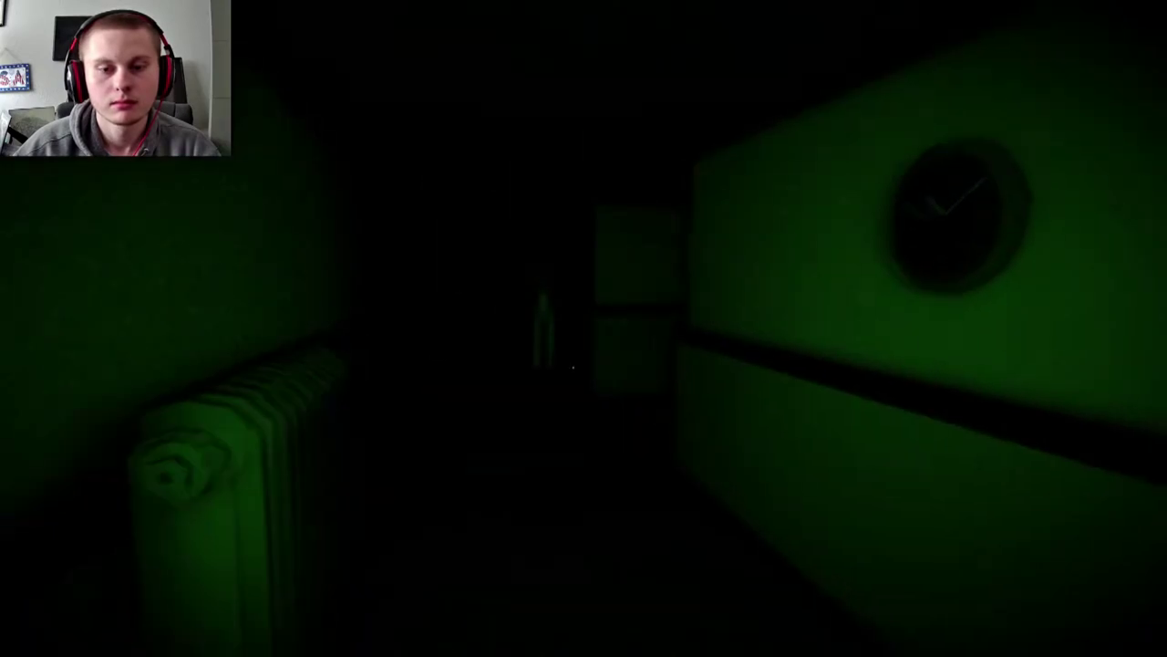
{"action": "key", "text": "w"}
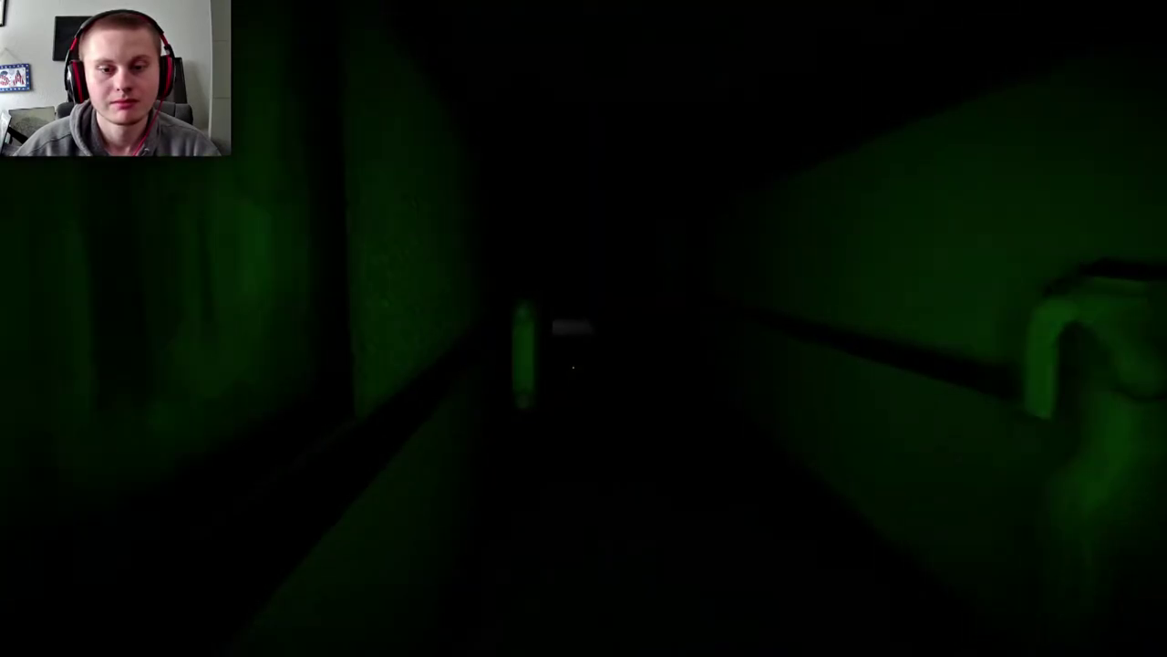
{"action": "key", "text": "w"}
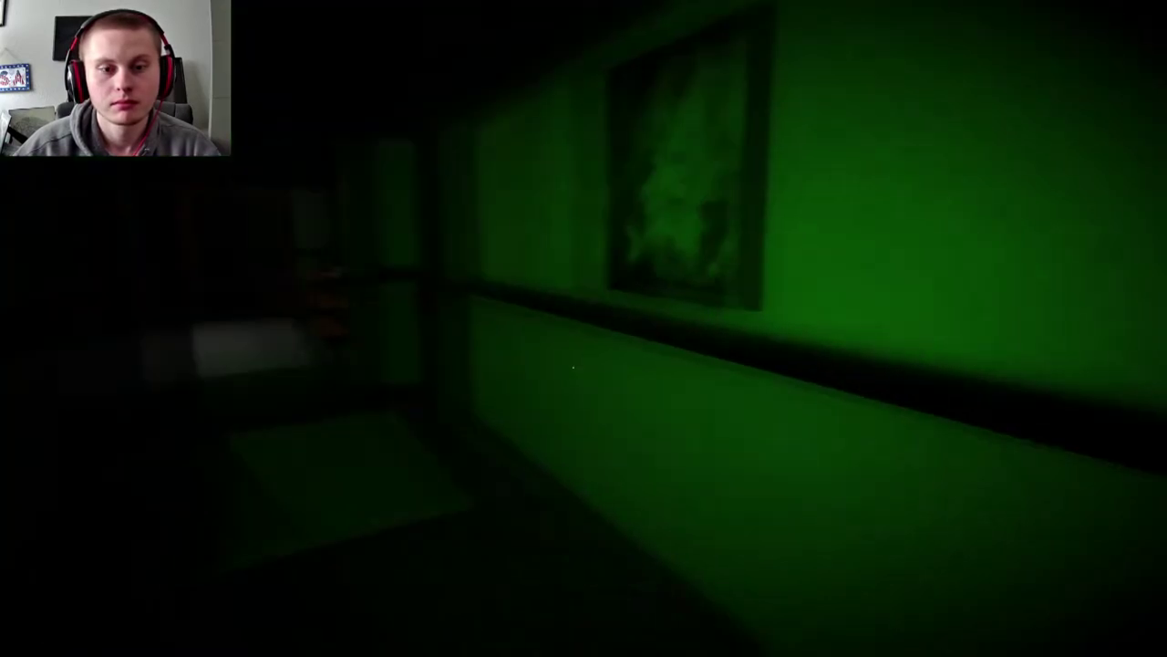
{"action": "key", "text": "w"}
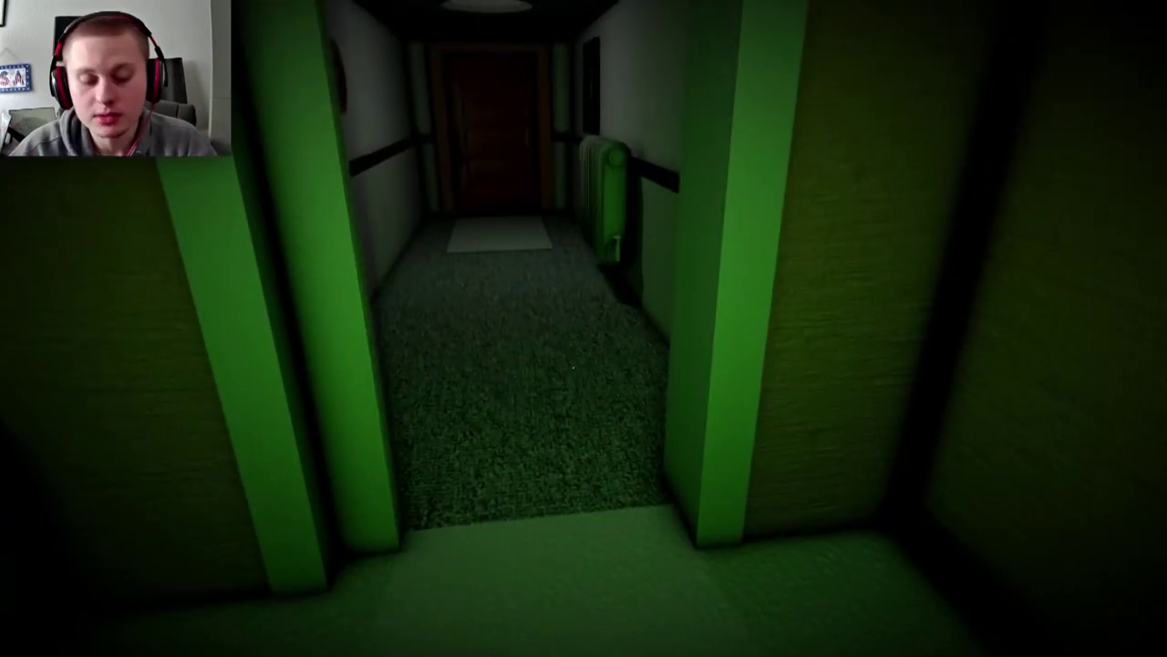
{"action": "key", "text": "w"}
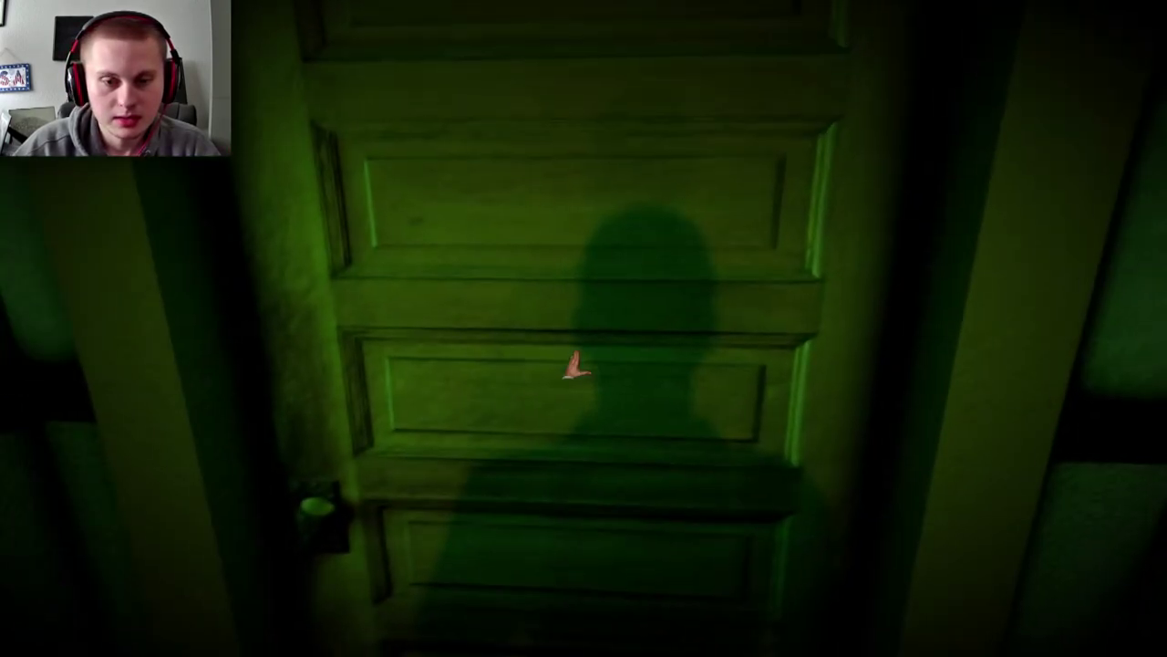
{"action": "left_click", "coordinate": [573, 365]}
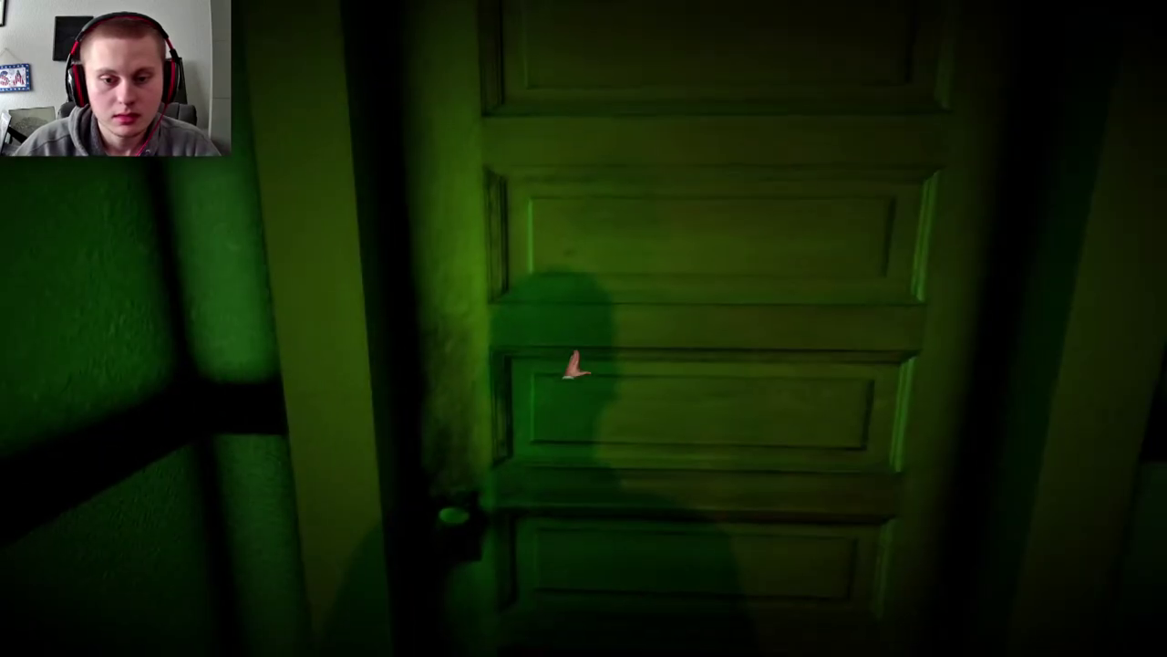
{"action": "left_click", "coordinate": [573, 365]}
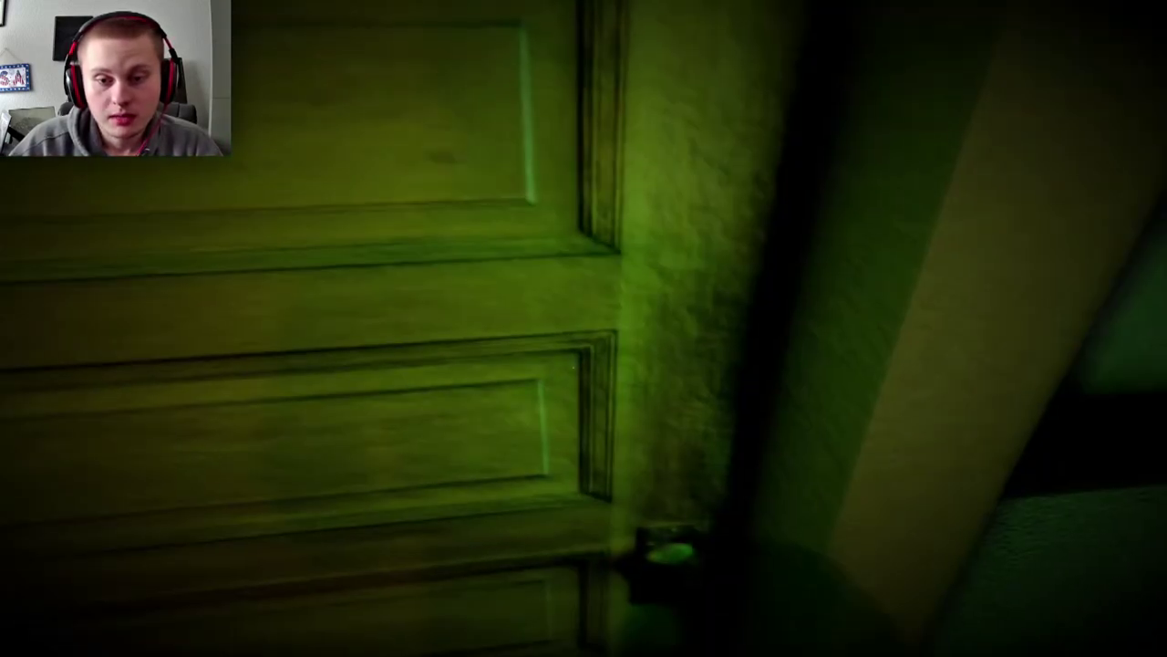
{"action": "key", "text": "w"}
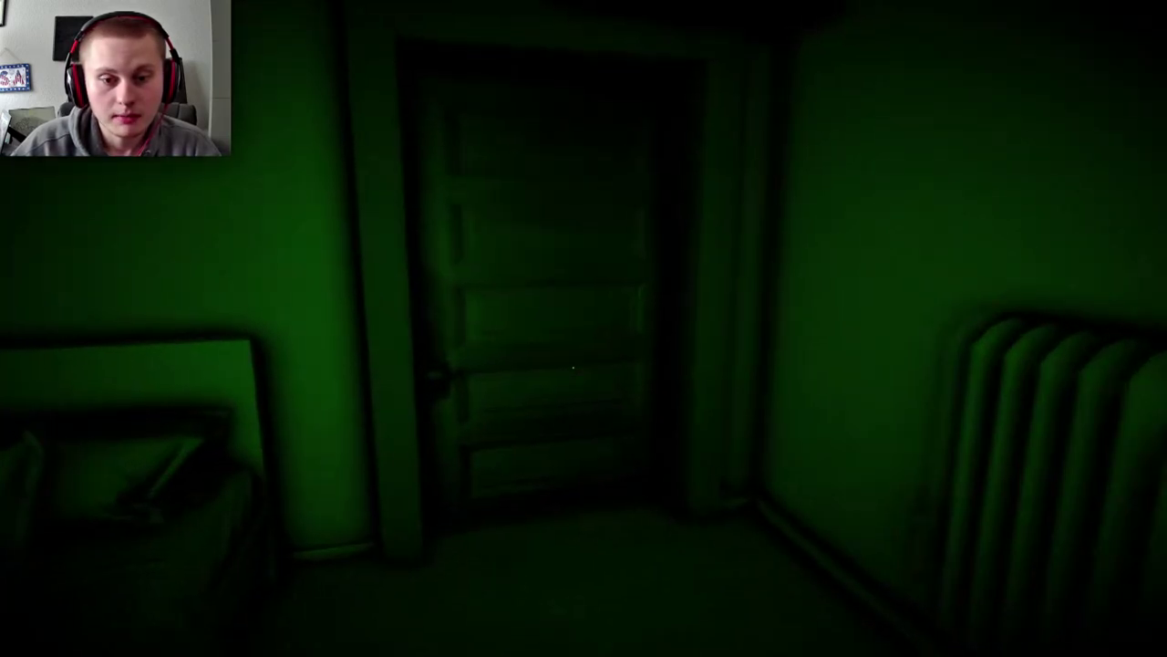
{"action": "key", "text": "w"}
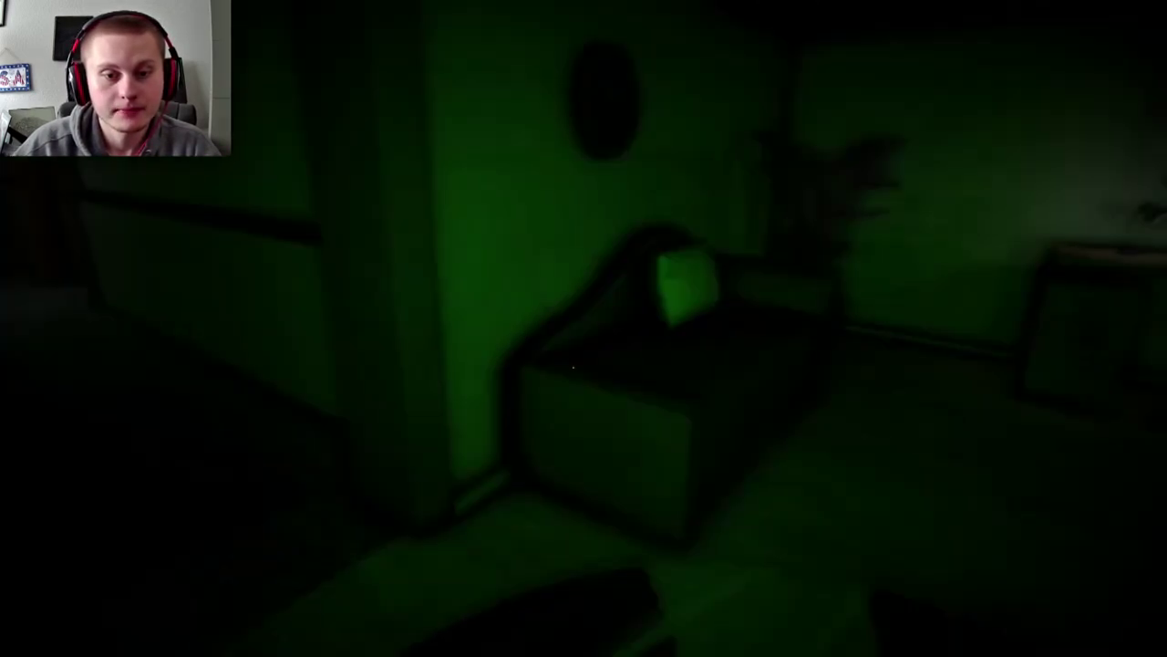
{"action": "key", "text": "w"}
{"action": "key", "text": "w"}
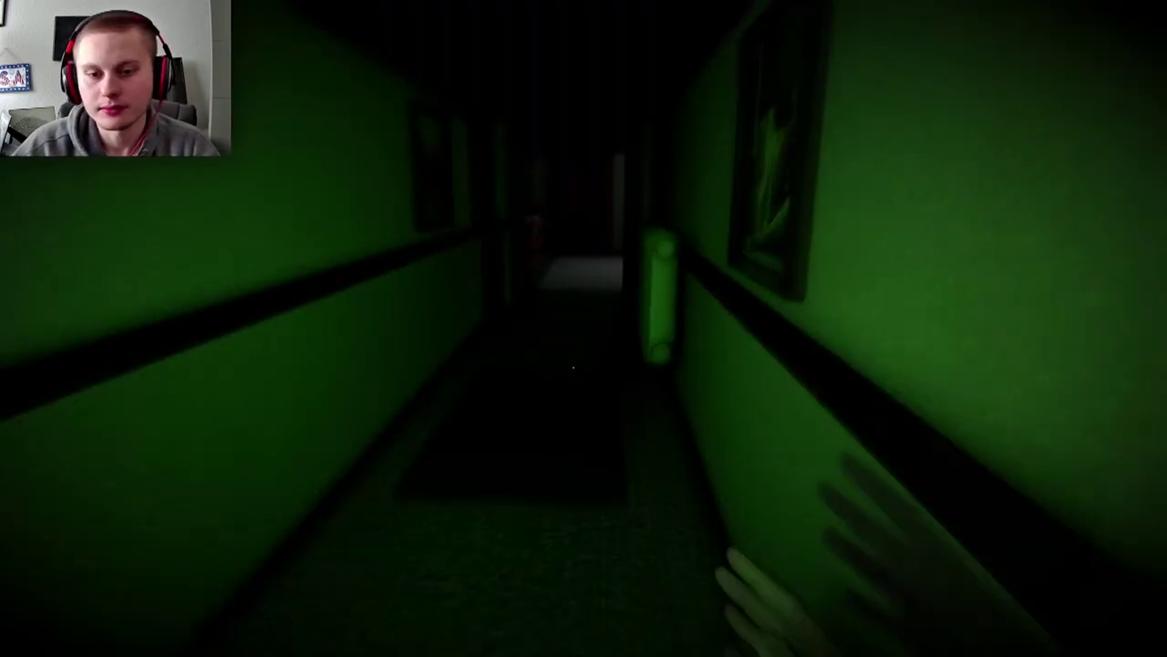
{"action": "key", "text": "w"}
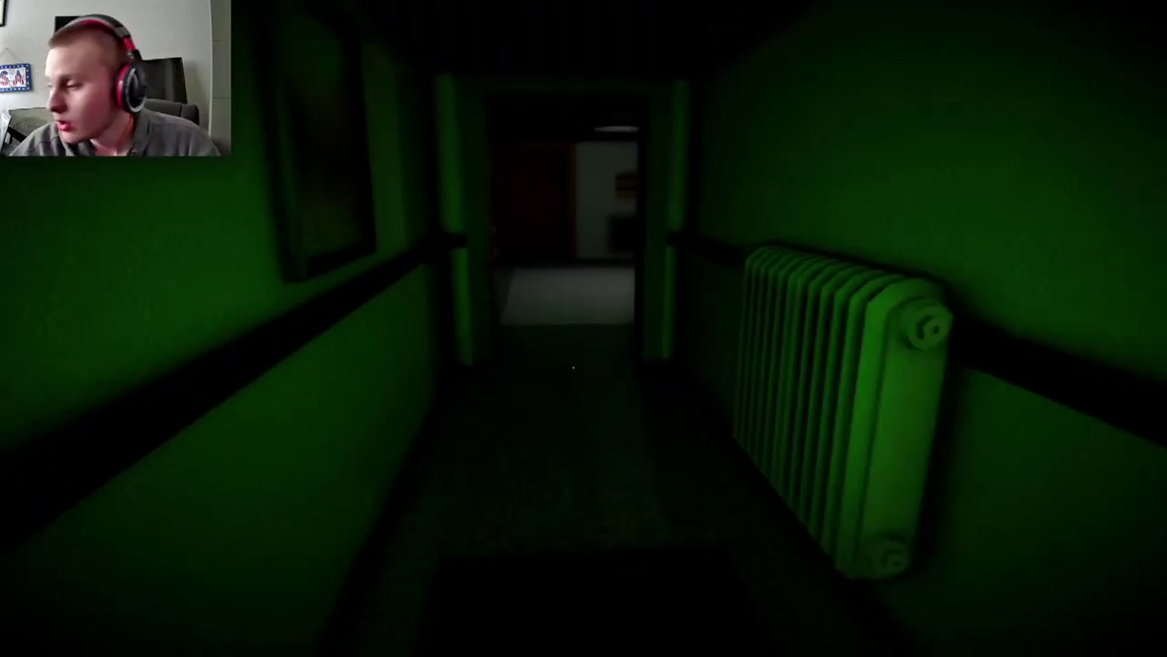
{"action": "key", "text": "w"}
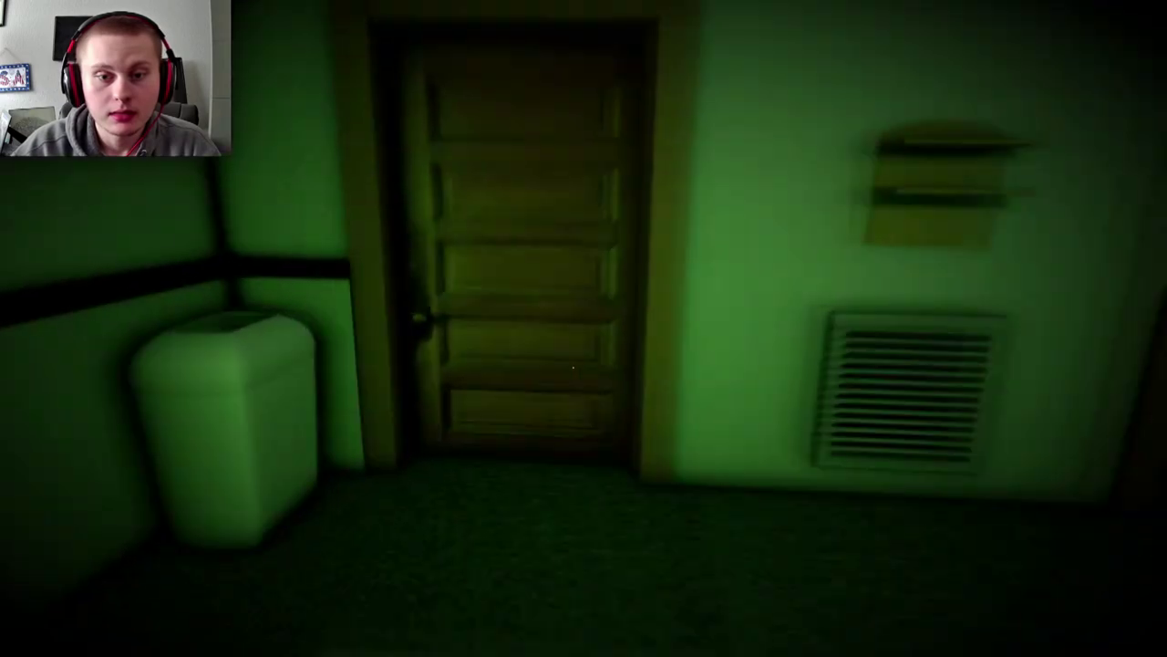
{"action": "key", "text": "w"}
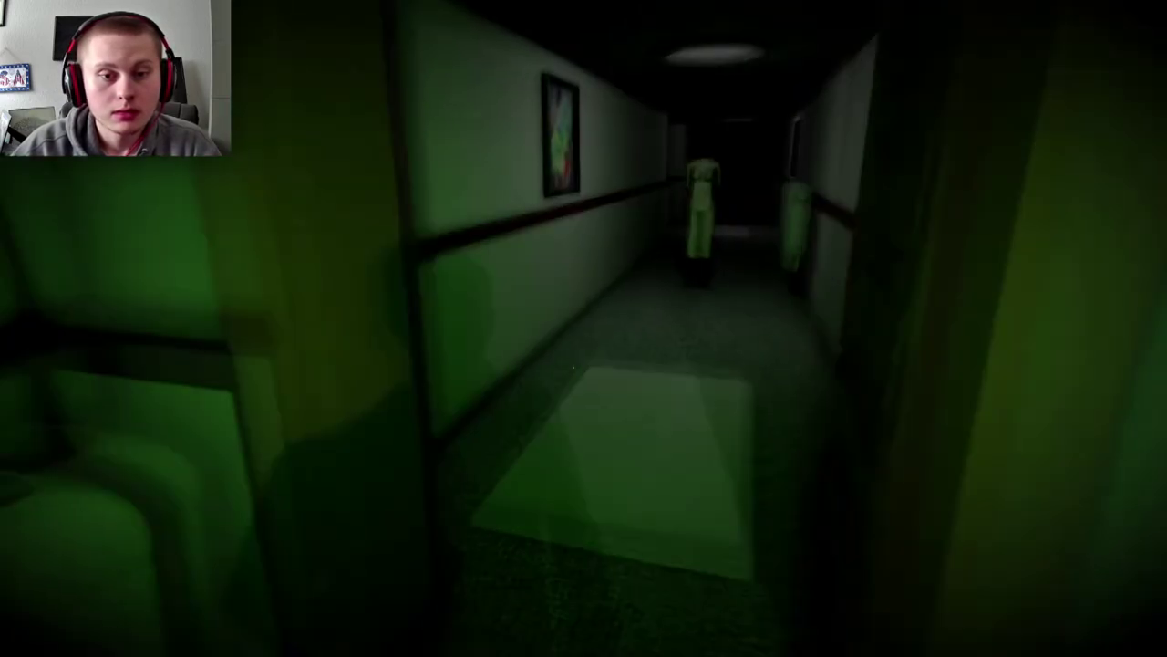
{"action": "key", "text": "w"}
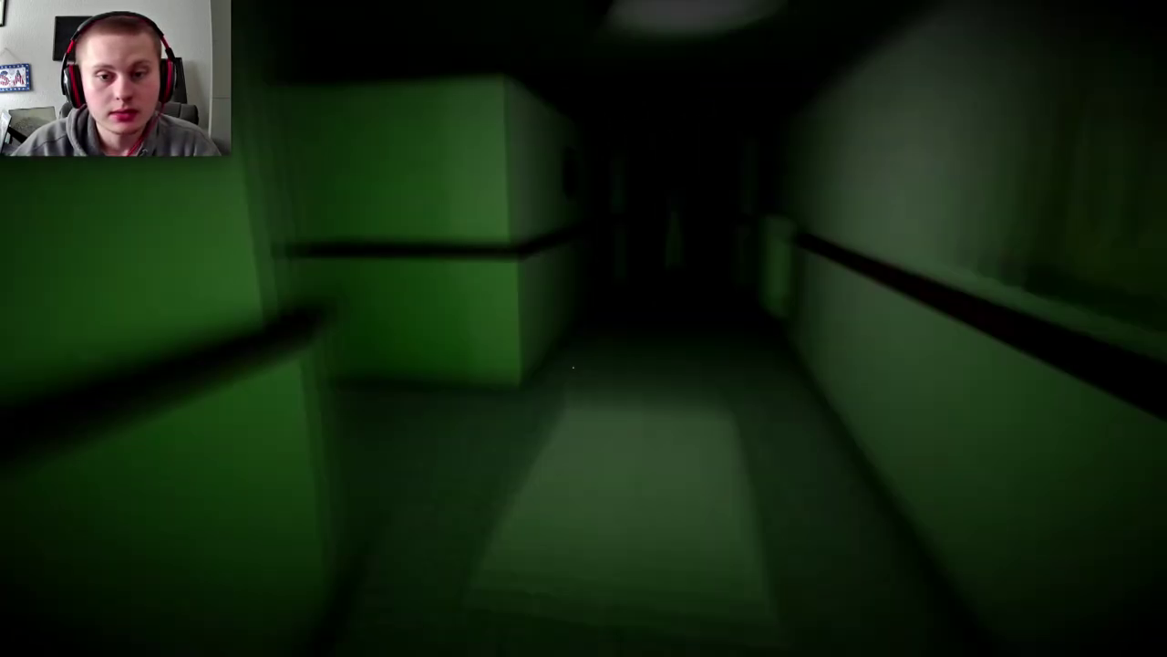
{"action": "key", "text": "e"}
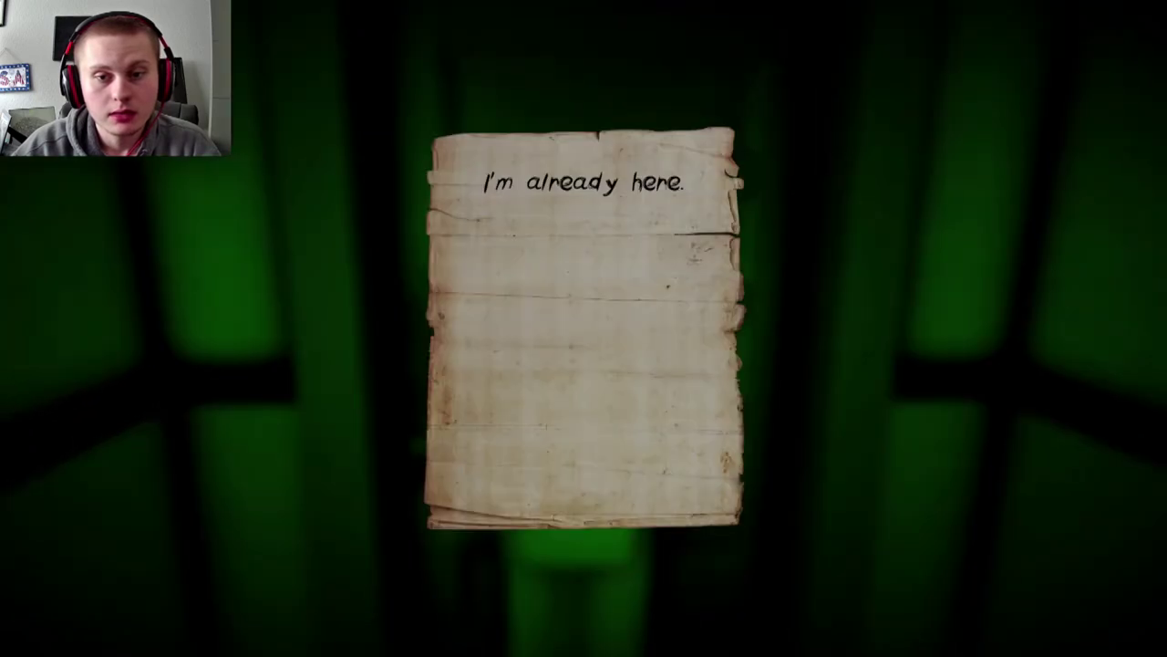
{"action": "key", "text": "e"}
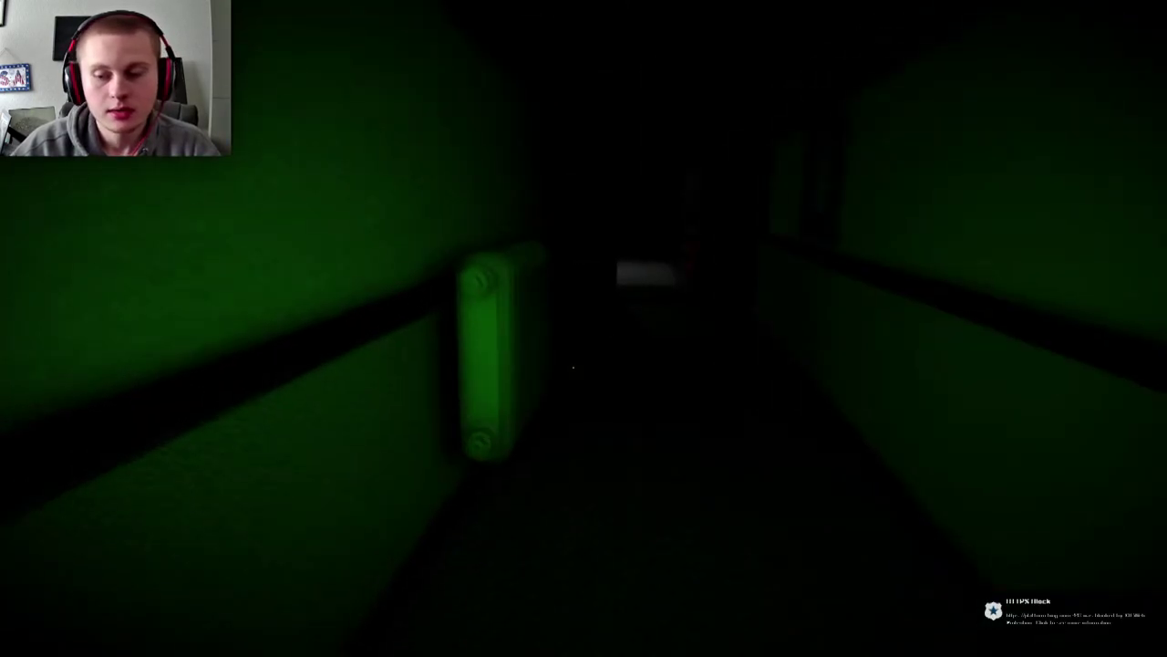
{"action": "key", "text": "w"}
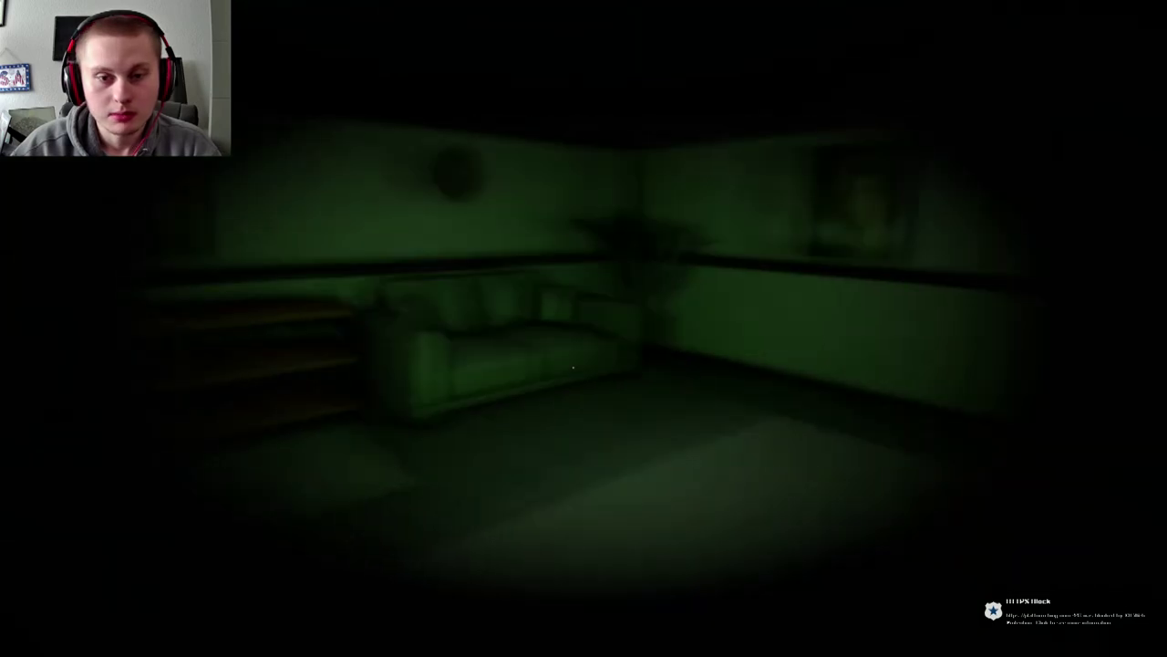
{"action": "key", "text": "w"}
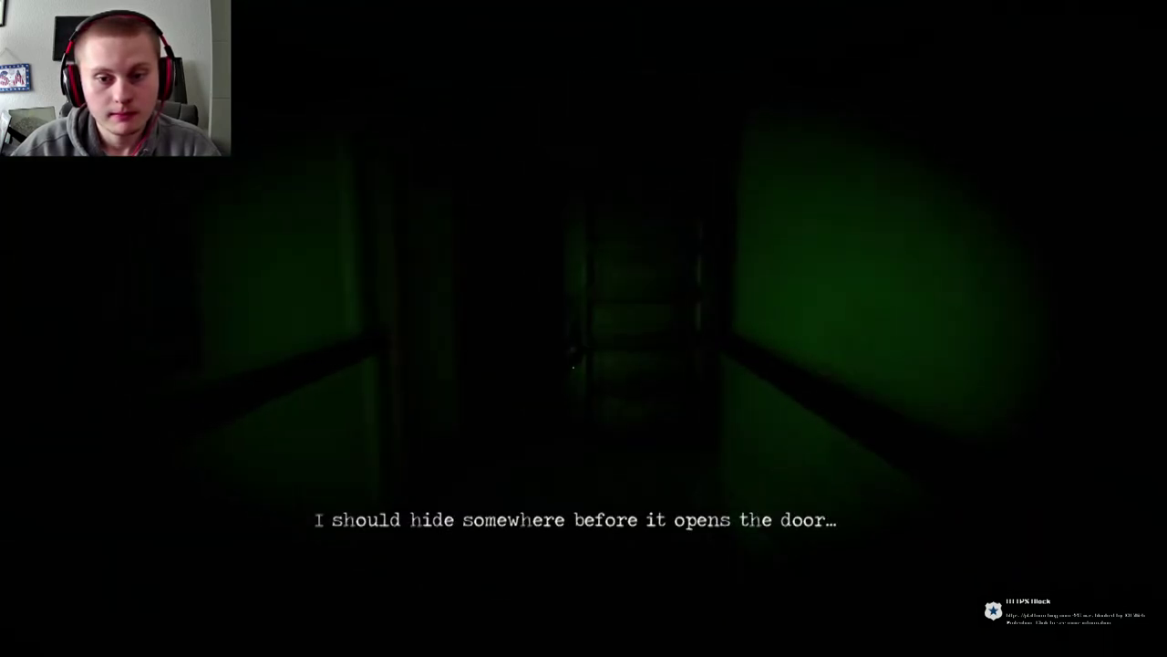
{"action": "key", "text": "w"}
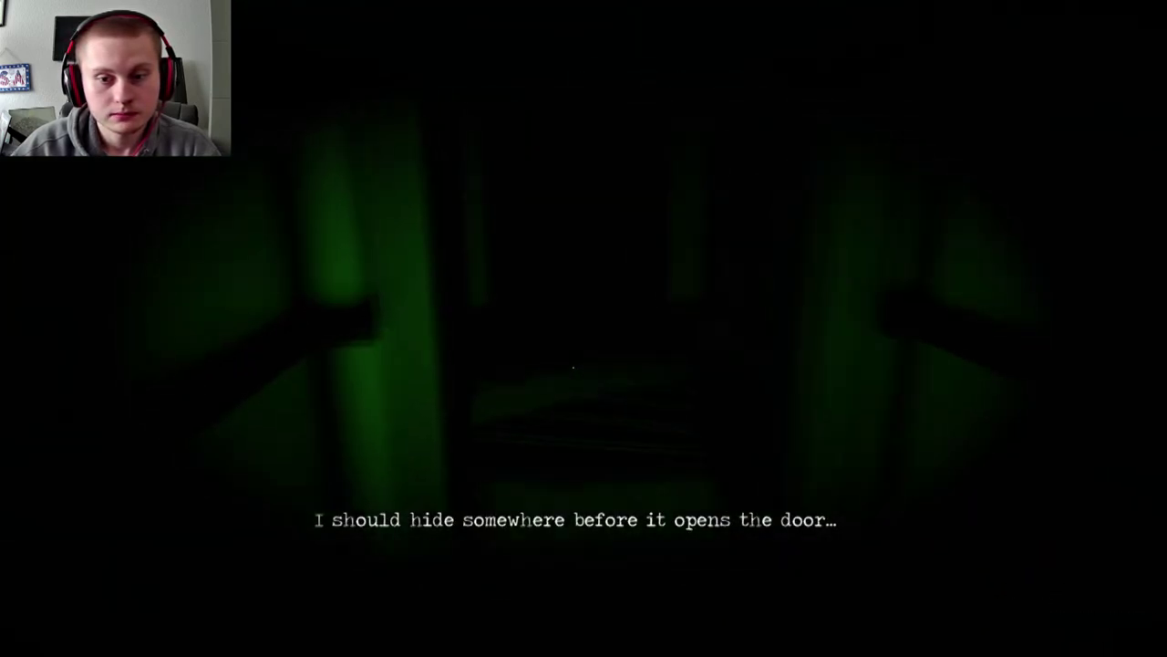
{"action": "key", "text": "w"}
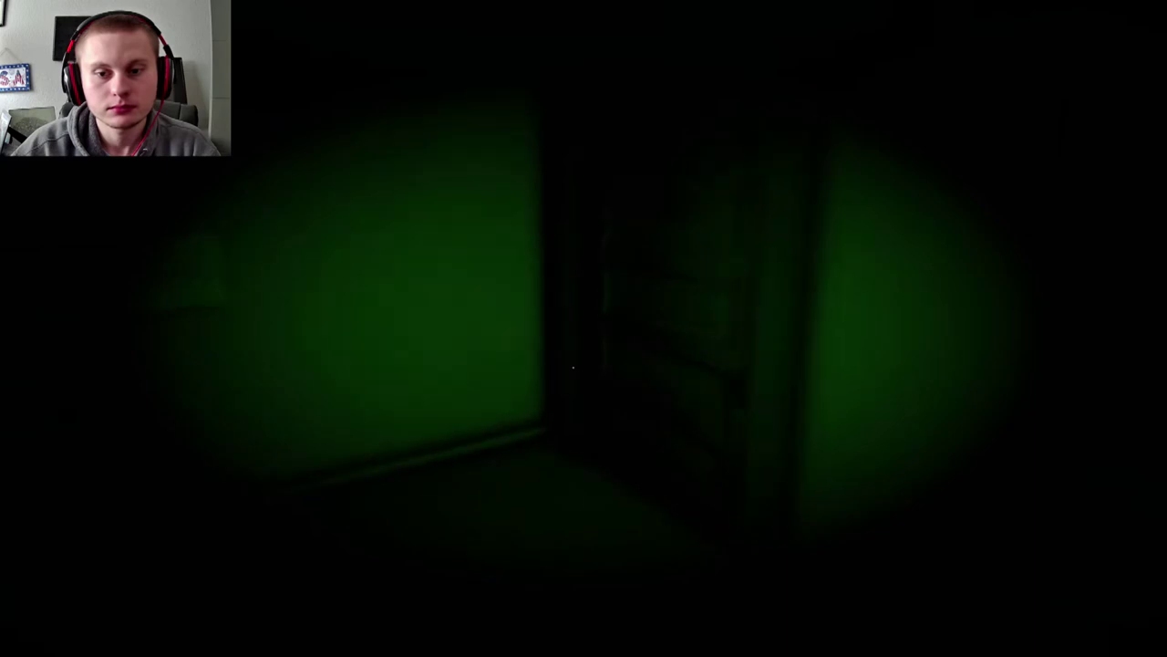
{"action": "key", "text": "w"}
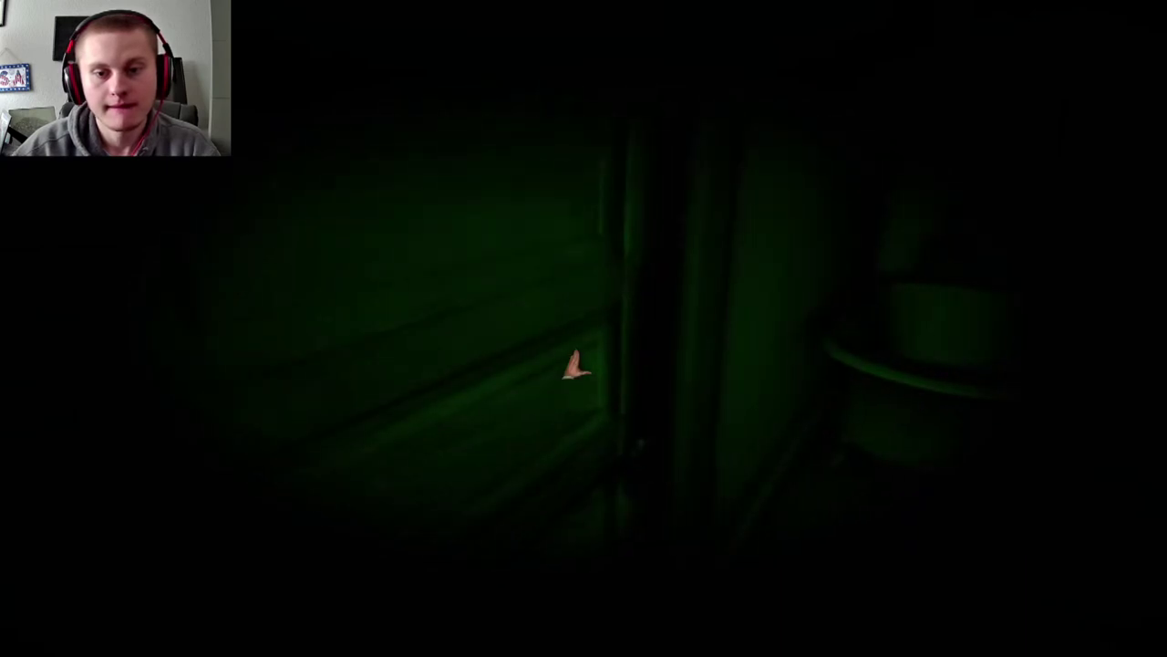